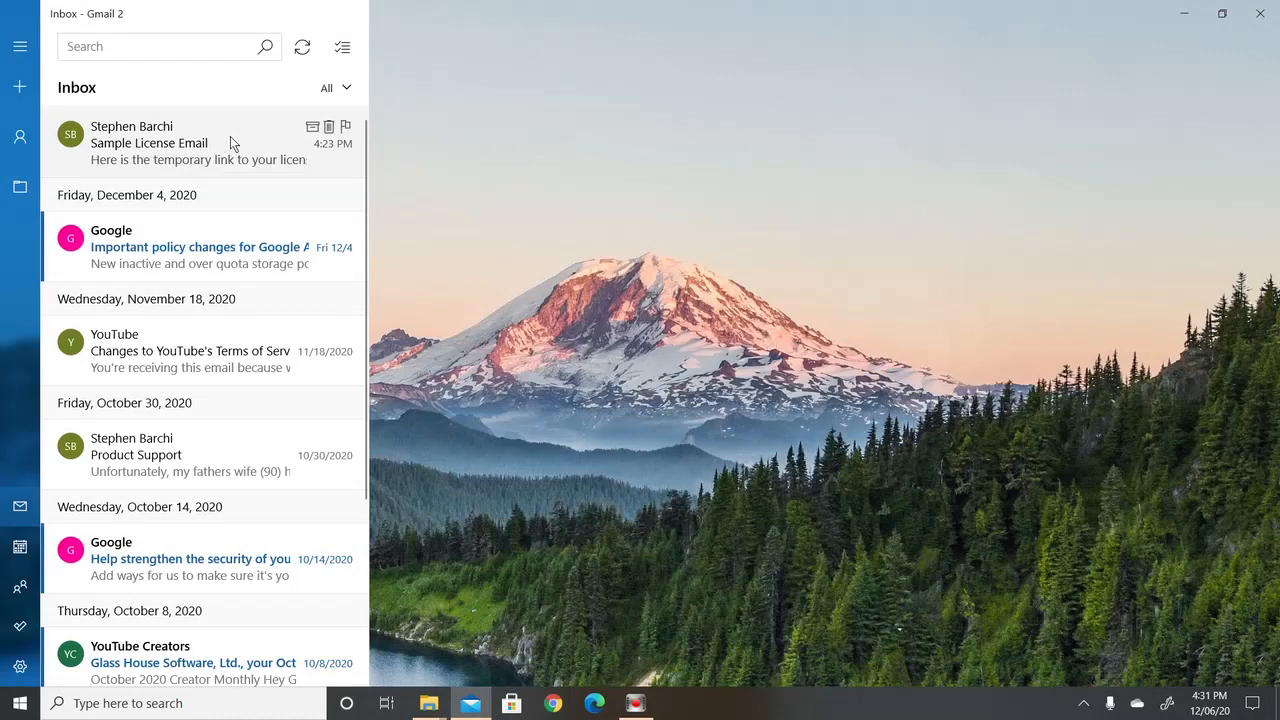
# Open the Sample License Email and save its linked license file GHSLIC.LIC to the Downloads folder.
pyautogui.click(230, 137)
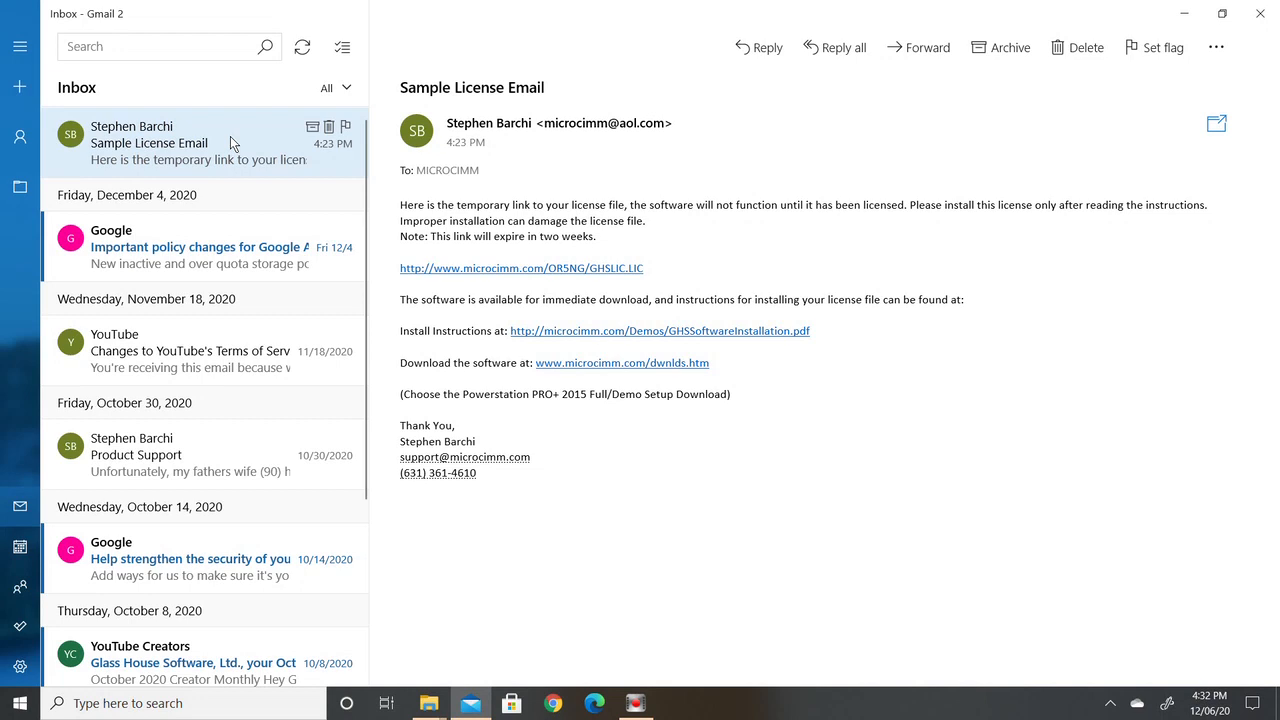
pyautogui.click(577, 270)
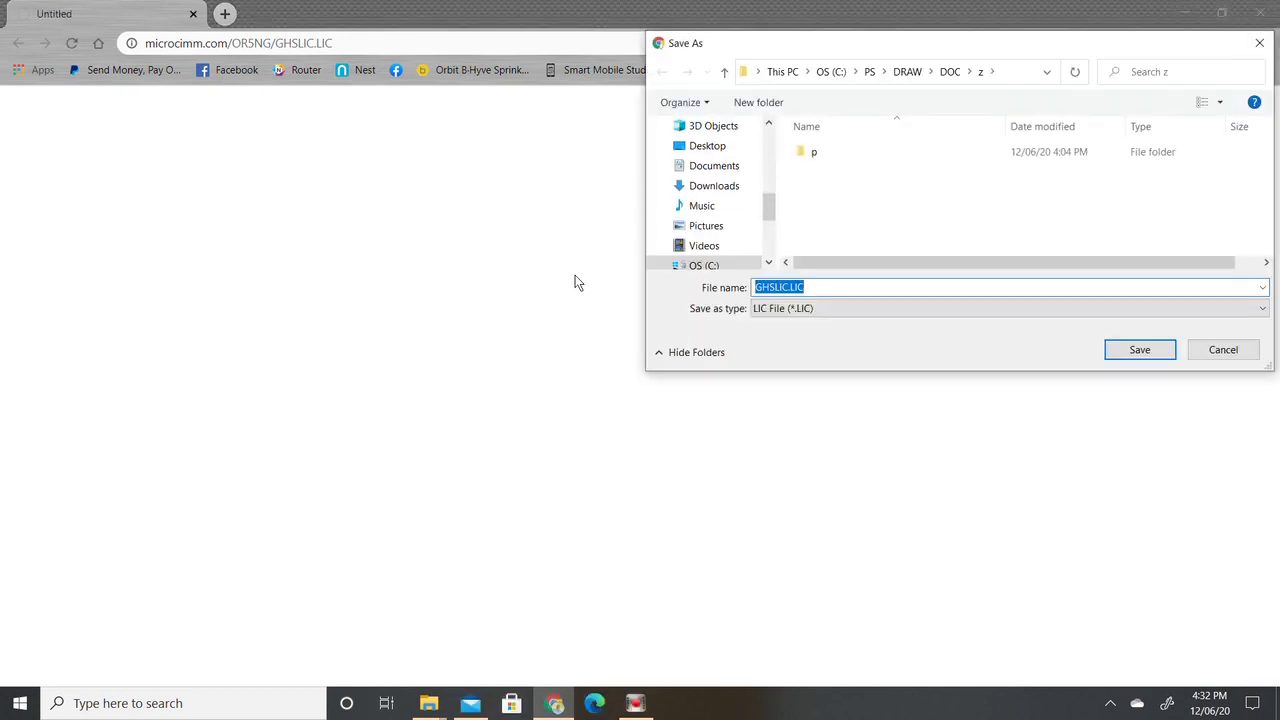
pyautogui.click(727, 187)
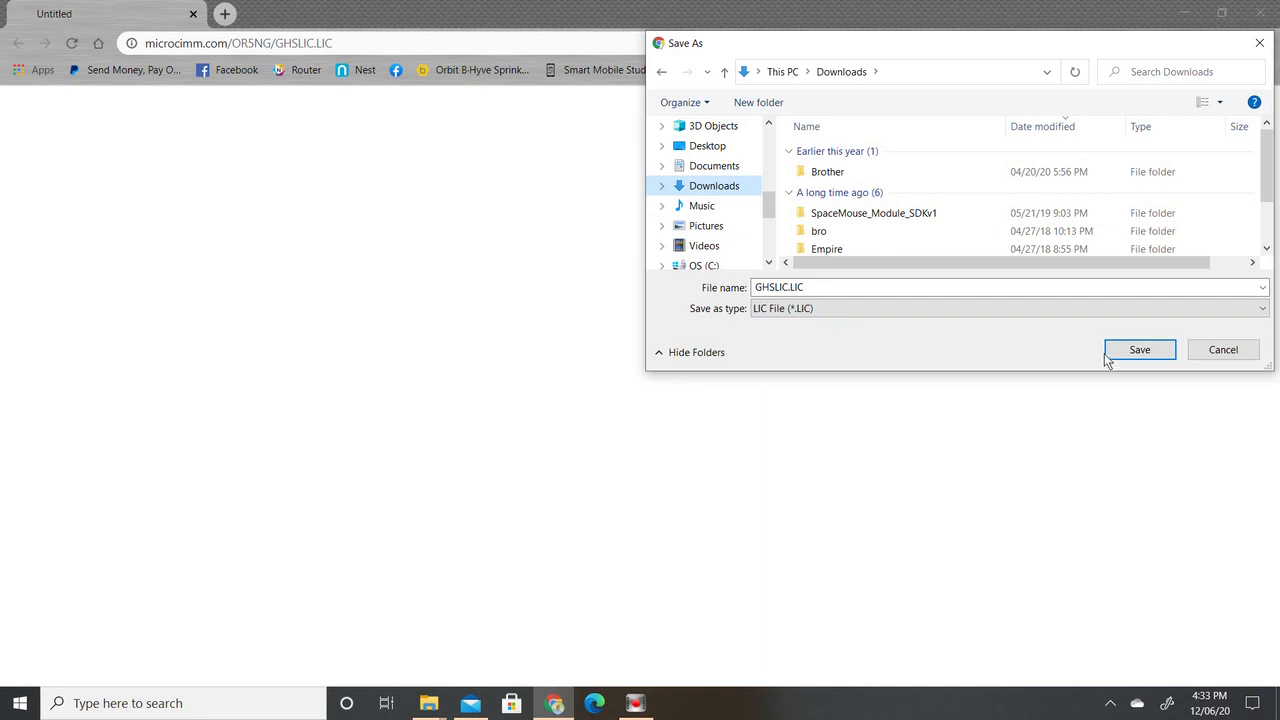
pyautogui.click(1134, 359)
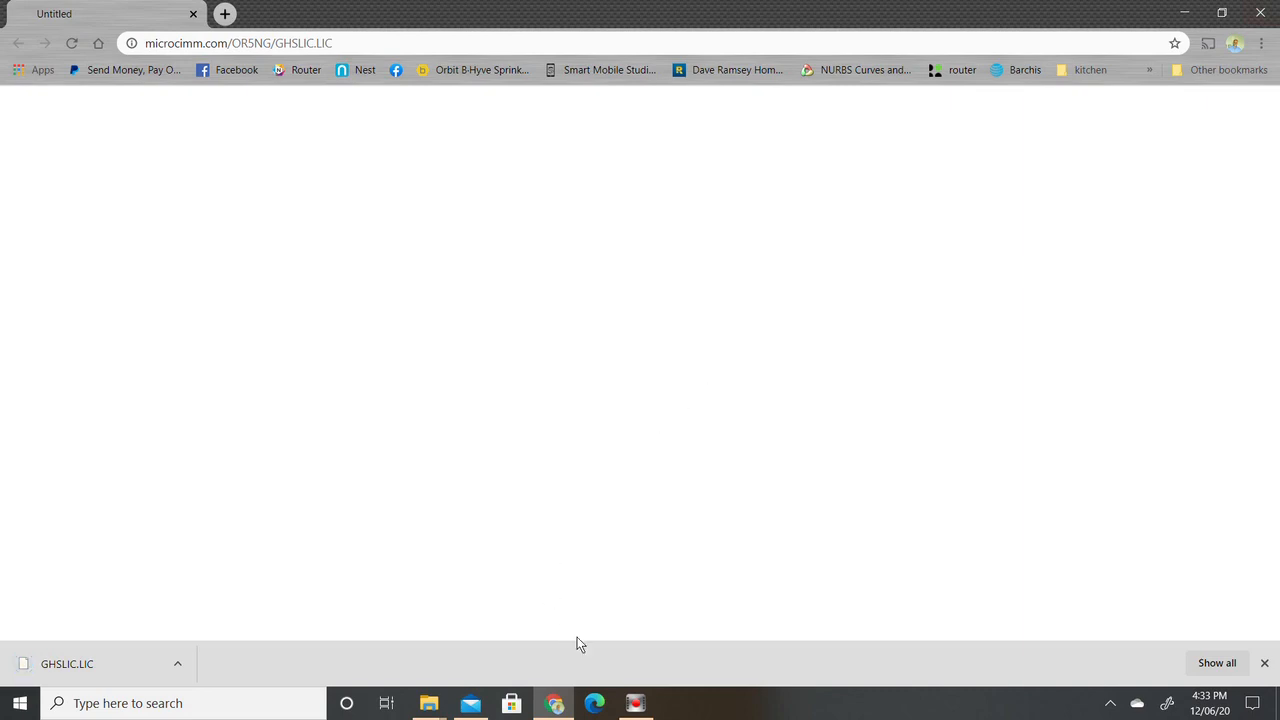
# Return to the email in Mail, open its install instructions link and save GHSSoftwareInstallation.pdf to Downloads.
pyautogui.click(470, 705)
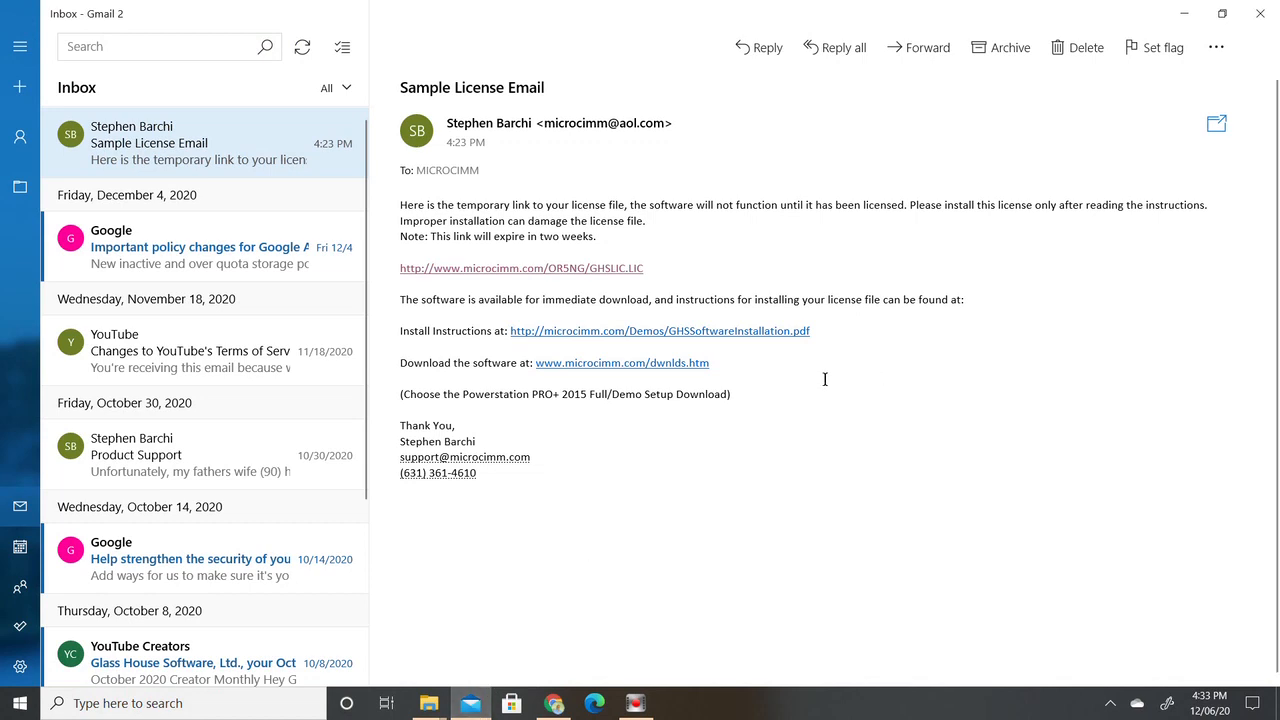
pyautogui.click(654, 331)
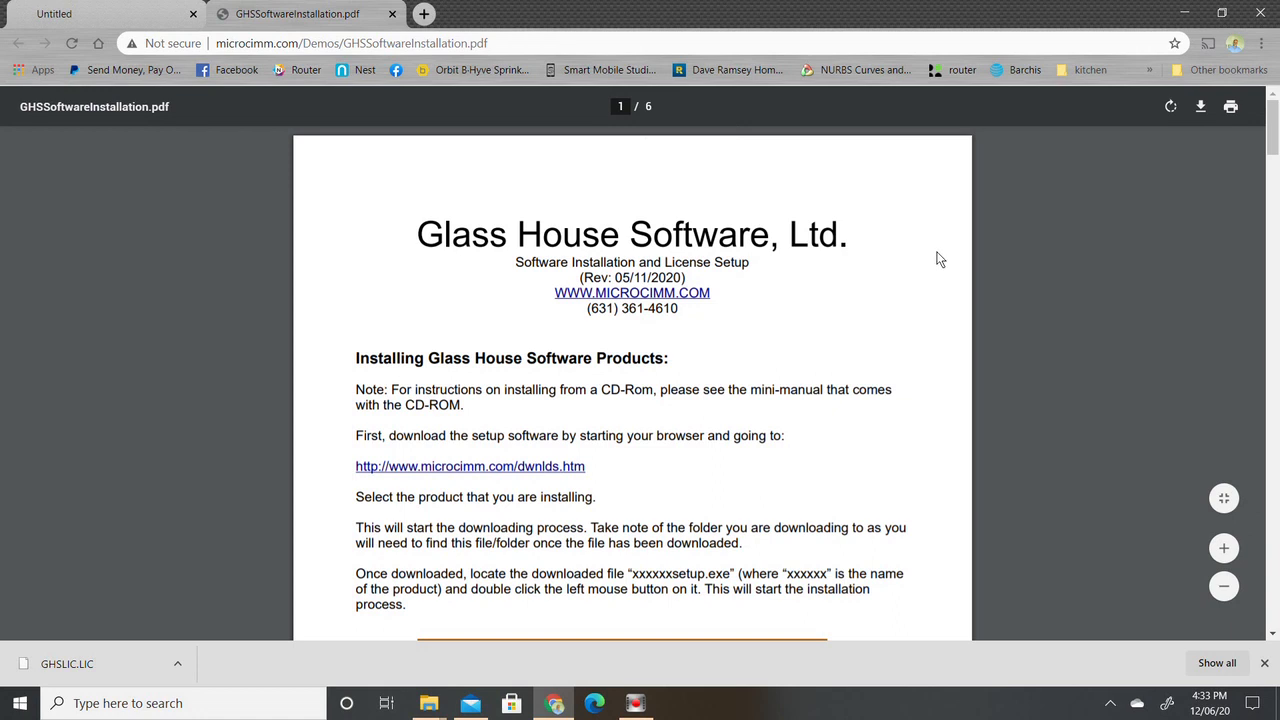
pyautogui.click(1200, 116)
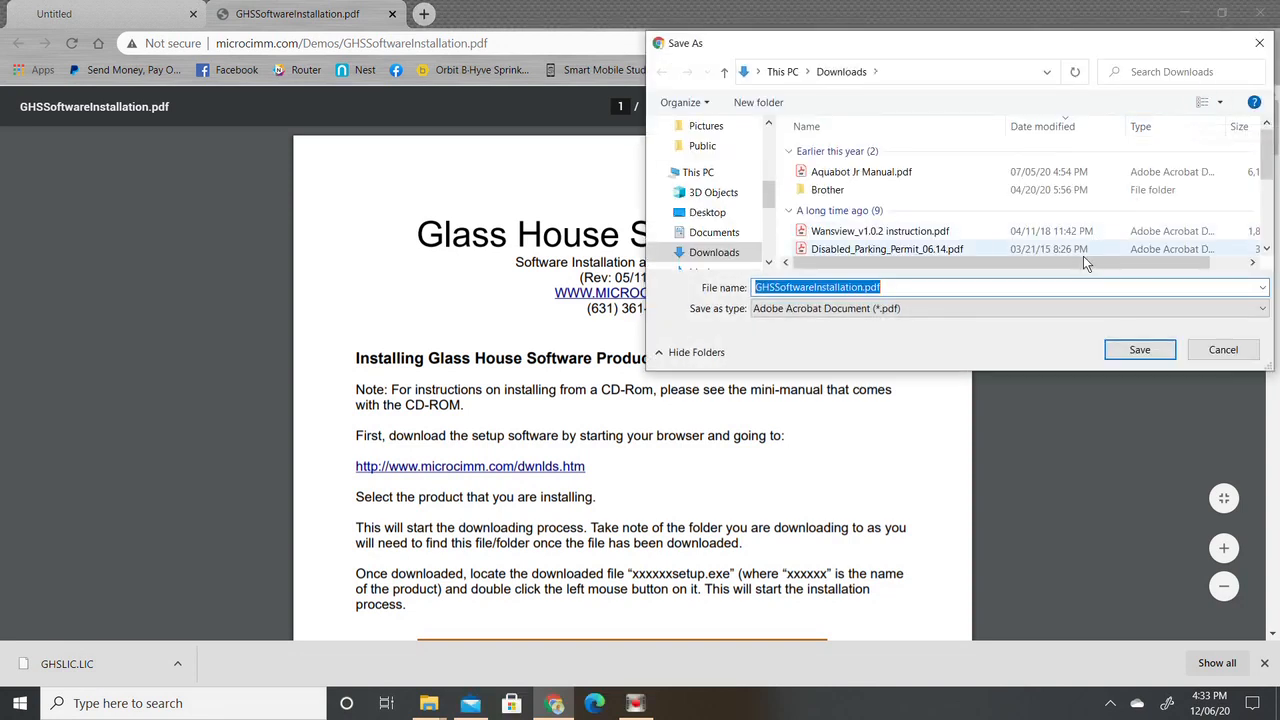
pyautogui.click(1139, 349)
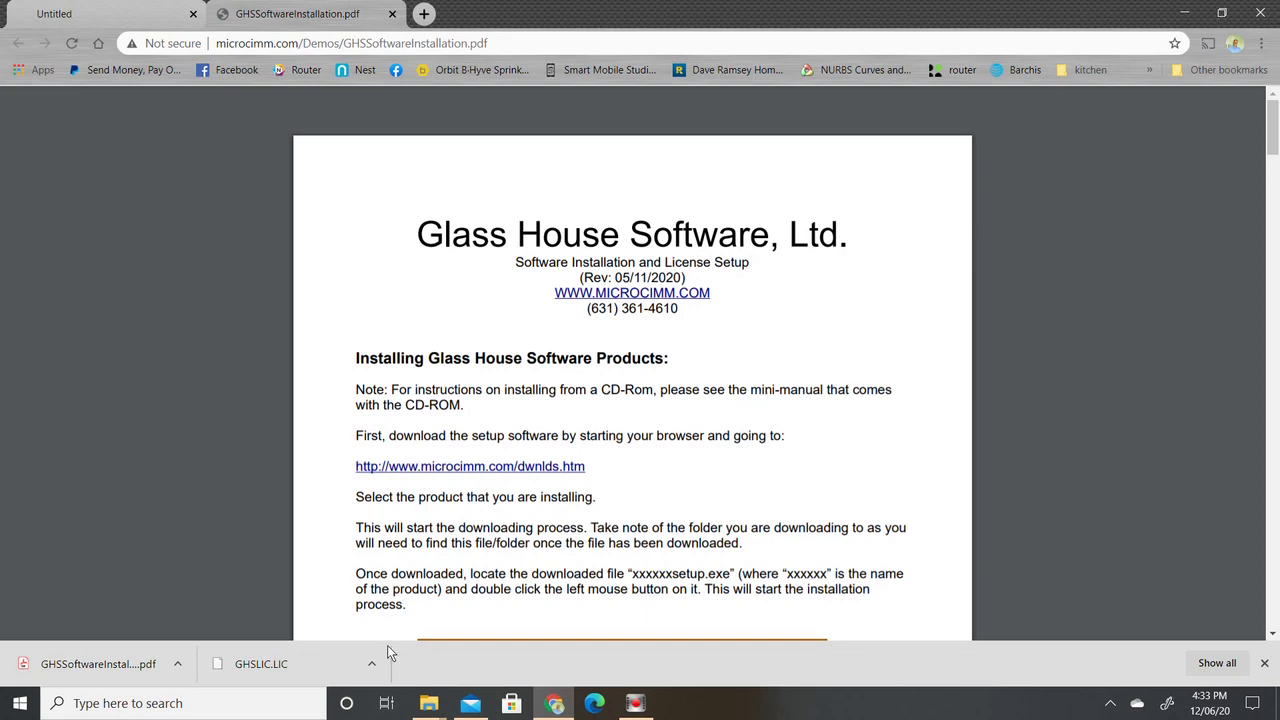
# Open the software download page linked in the email and save psproplus2015setup.exe and tmw2018setup.exe to Downloads.
pyautogui.click(471, 704)
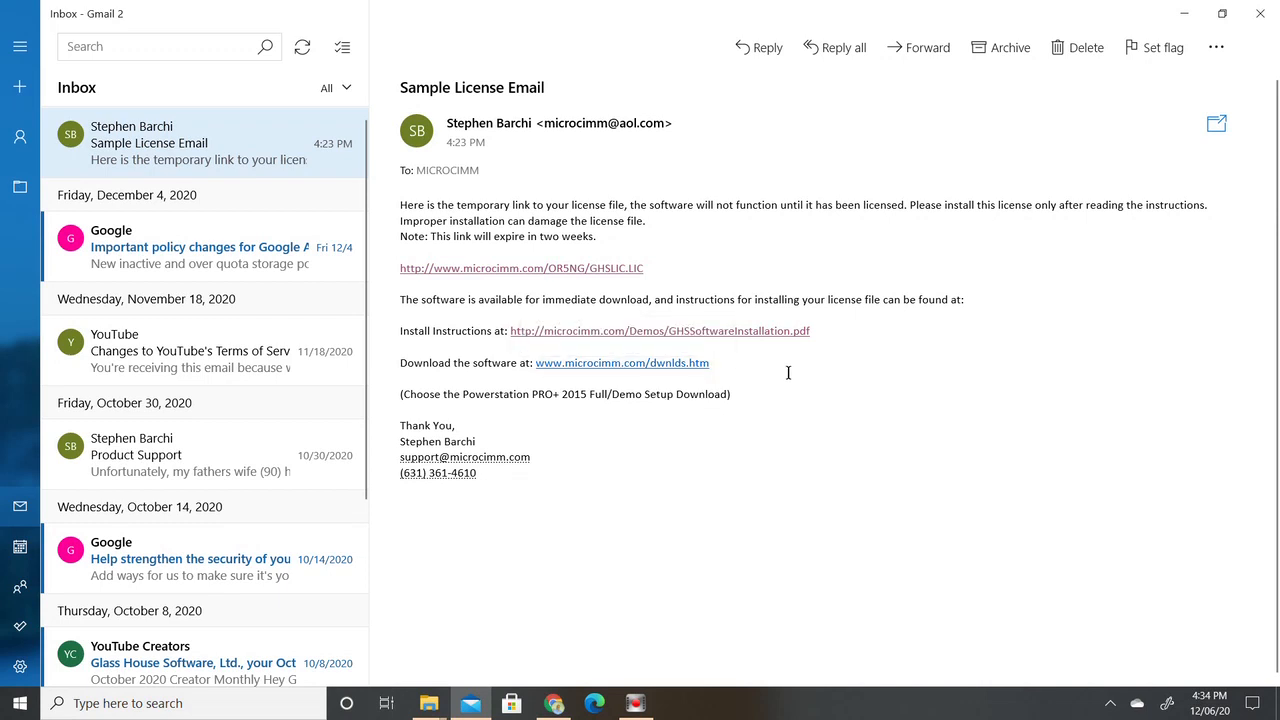
pyautogui.click(610, 368)
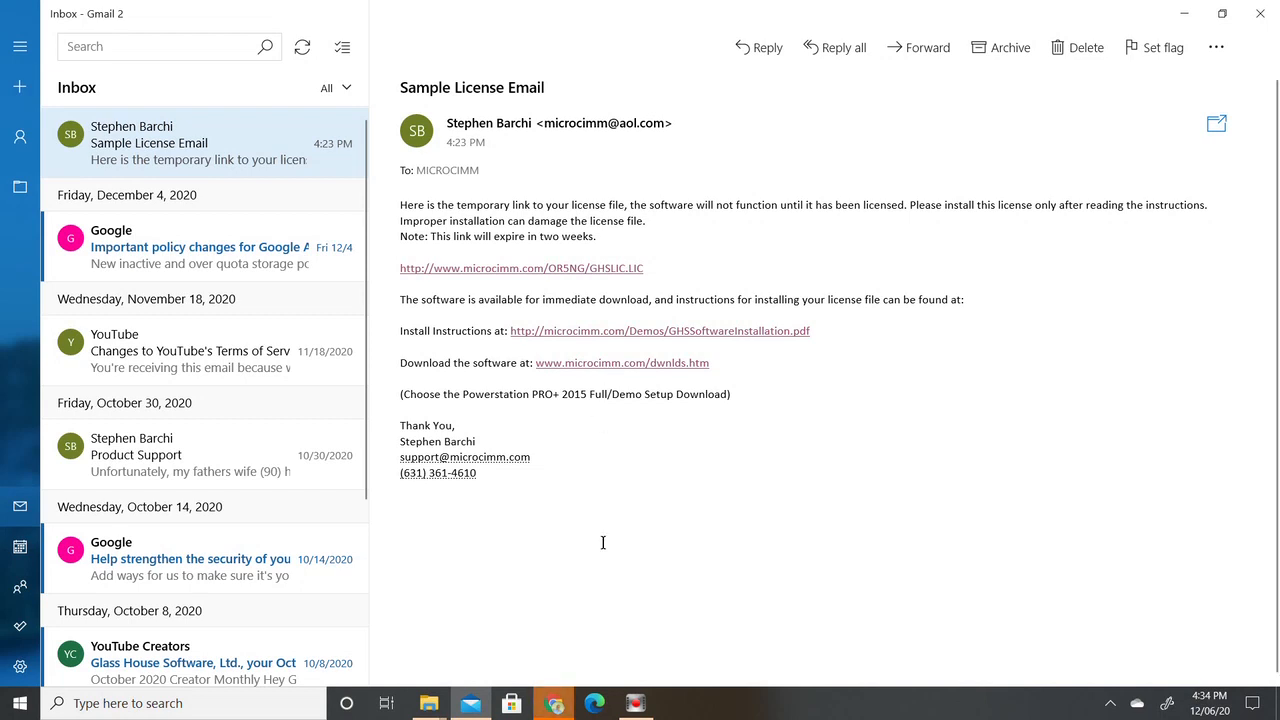
pyautogui.click(557, 707)
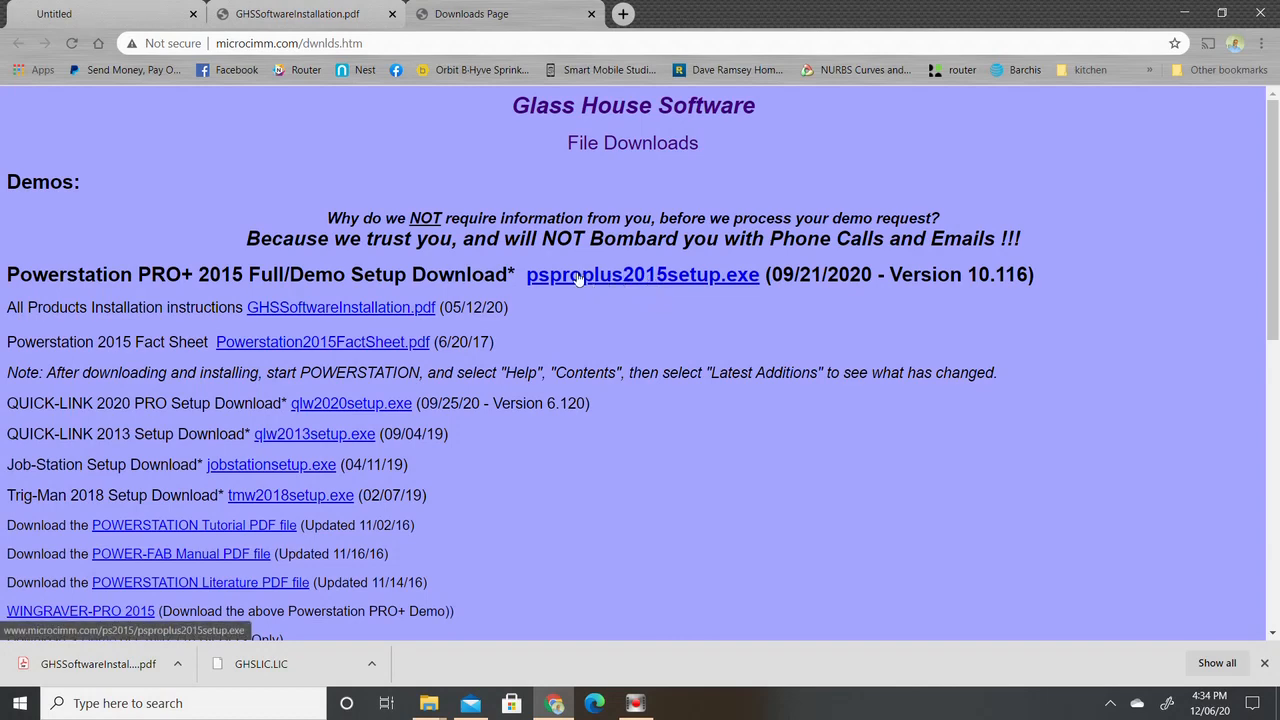
pyautogui.click(610, 274)
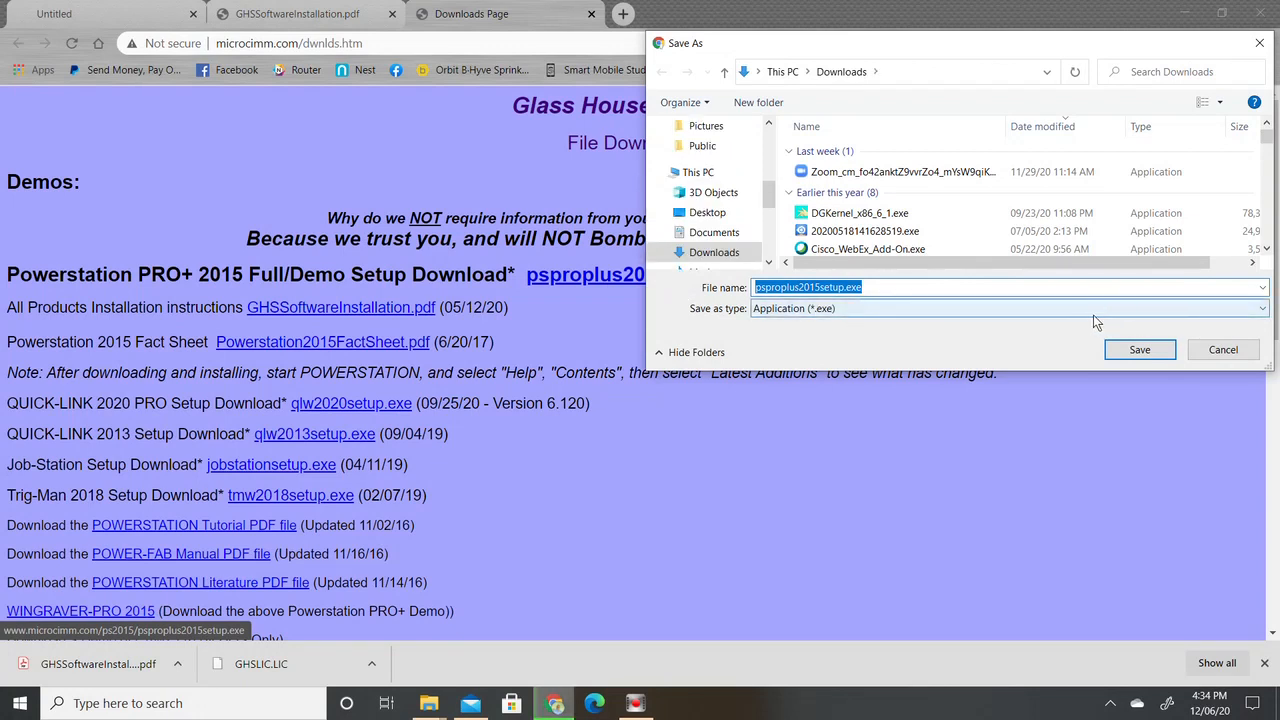
pyautogui.click(1129, 359)
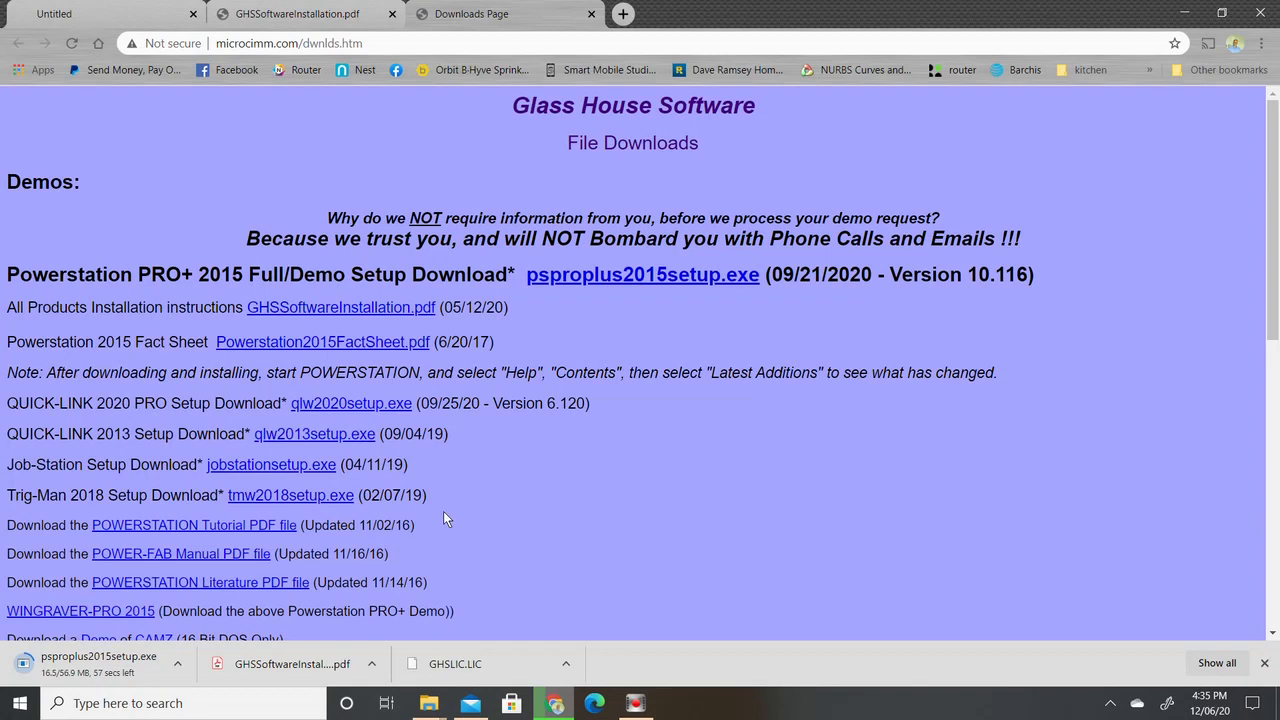
pyautogui.click(297, 500)
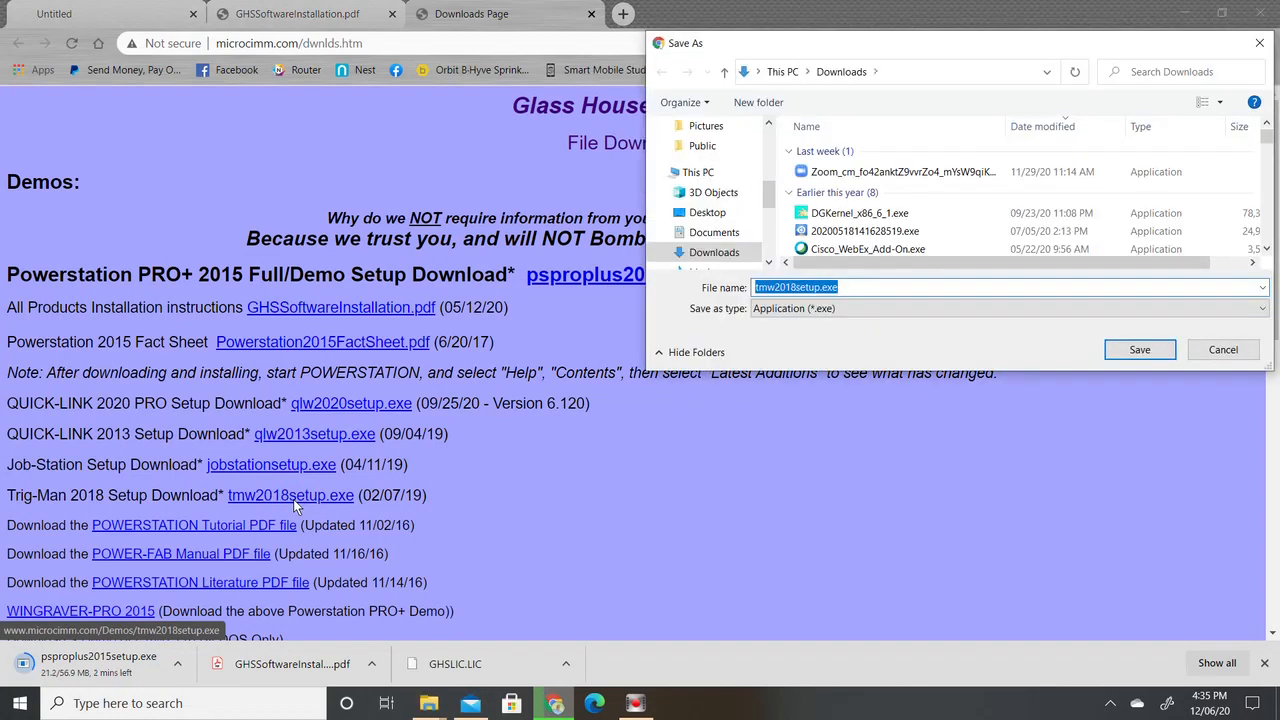
pyautogui.click(1133, 354)
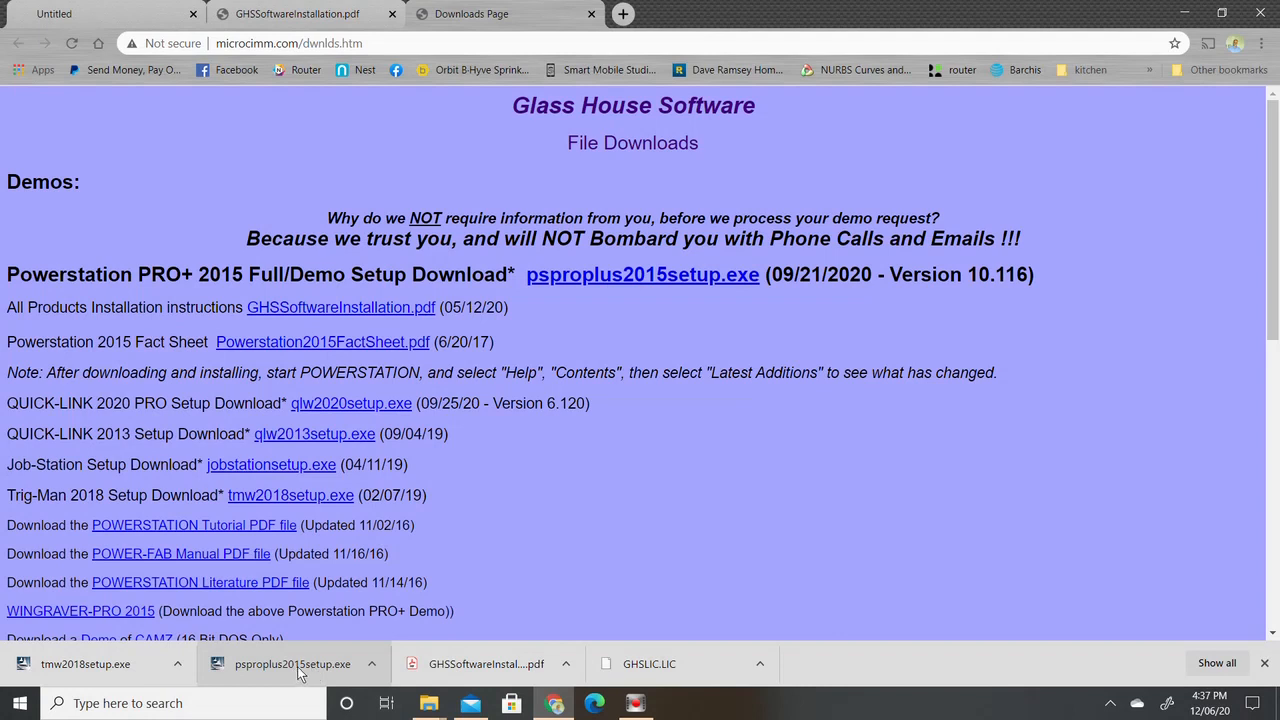
# Try to install the downloaded psproplus2015setup.exe, letting it run despite the SmartScreen block, and dismiss the installer message.
pyautogui.click(298, 668)
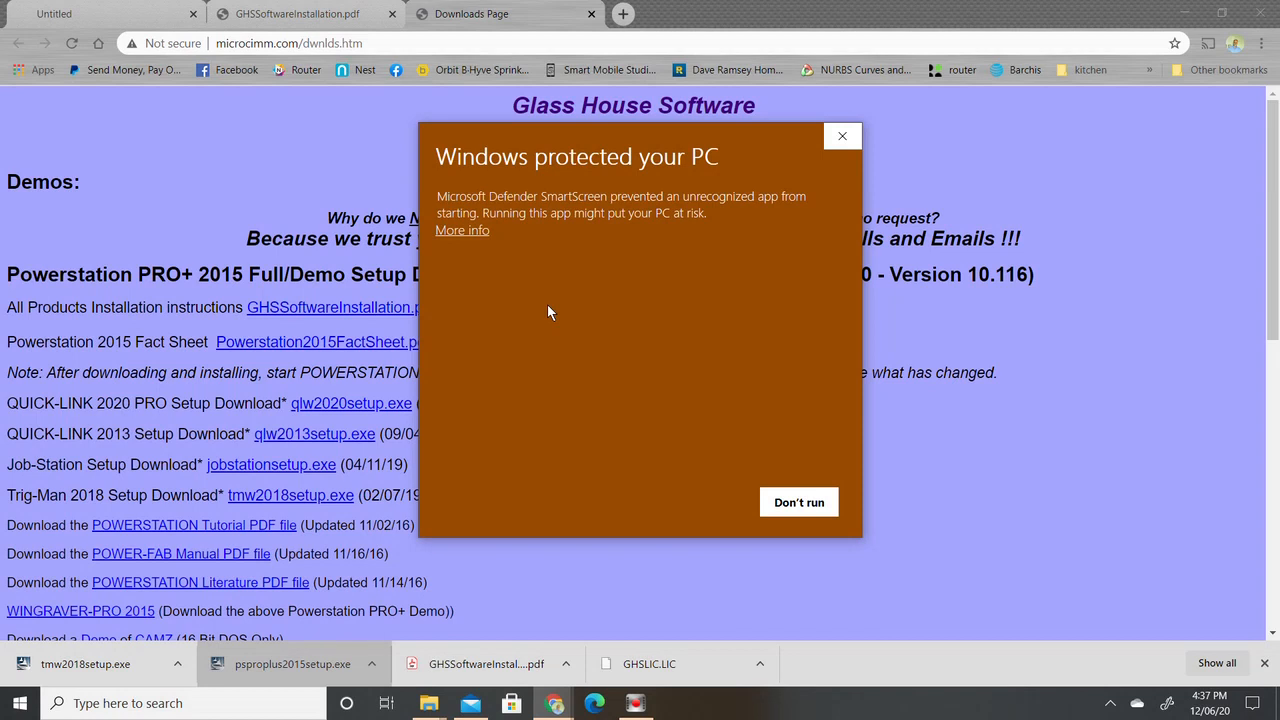
pyautogui.click(457, 231)
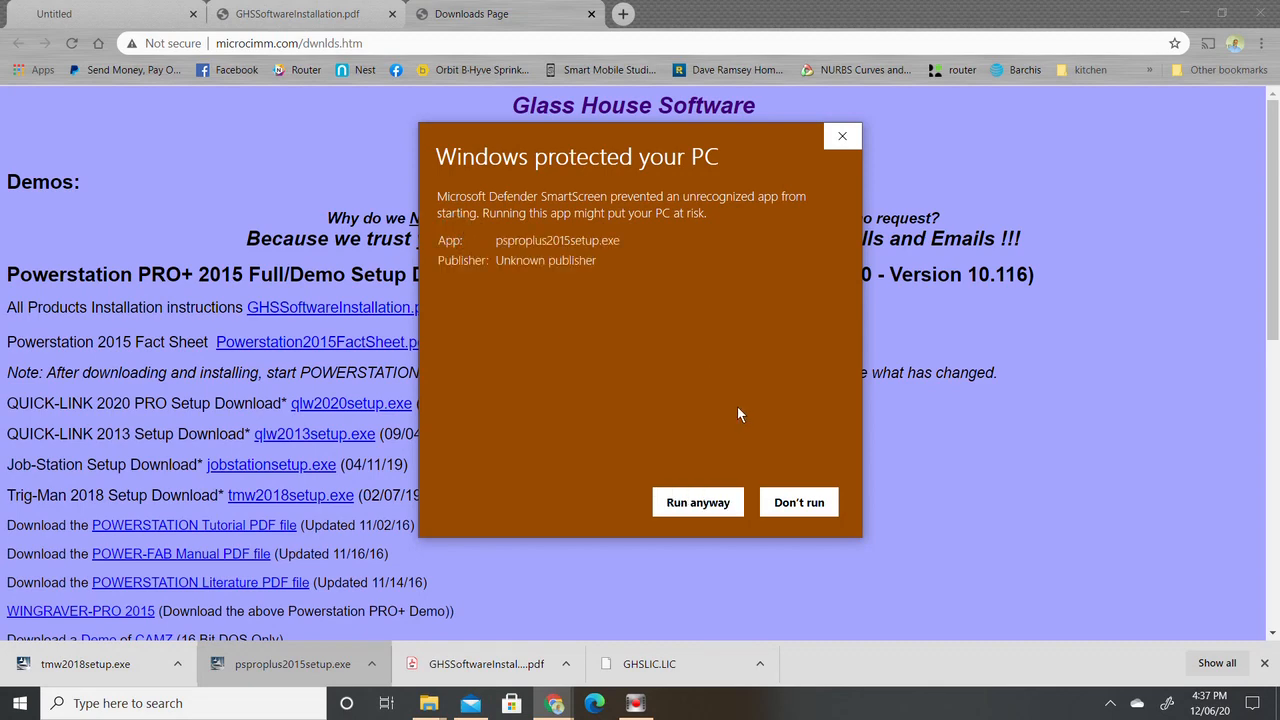
pyautogui.click(697, 503)
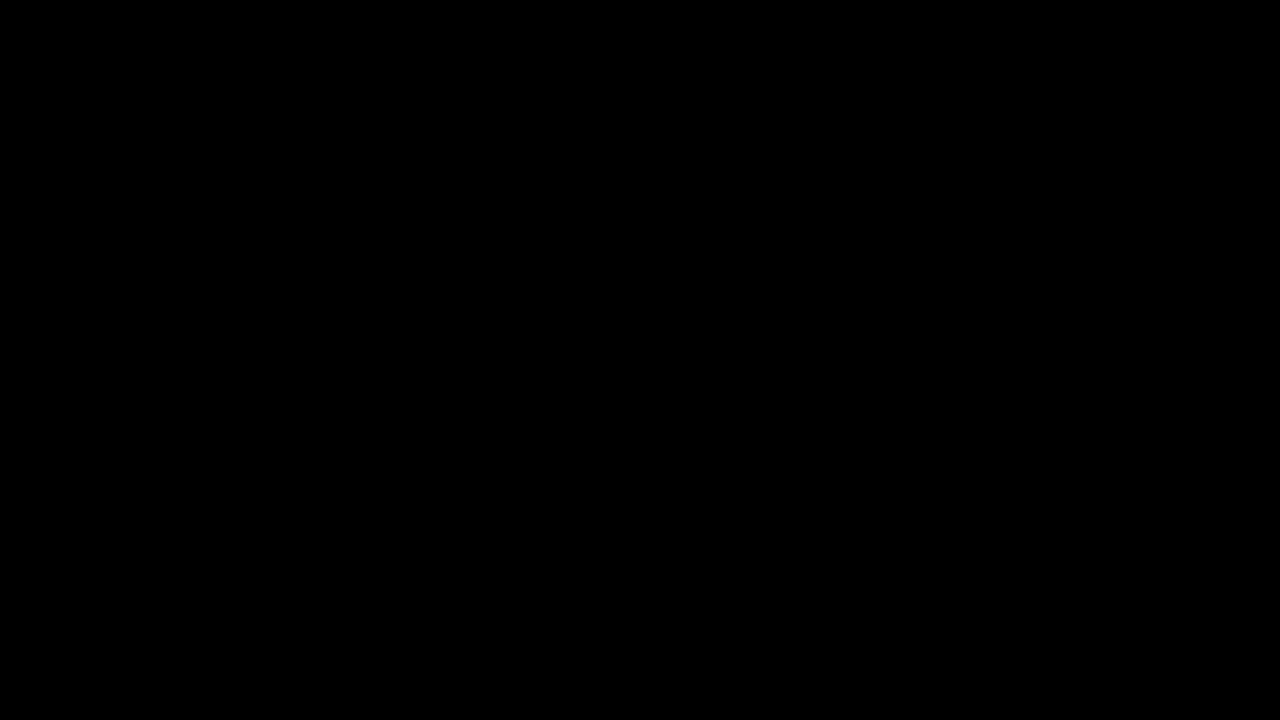
pyautogui.click(560, 467)
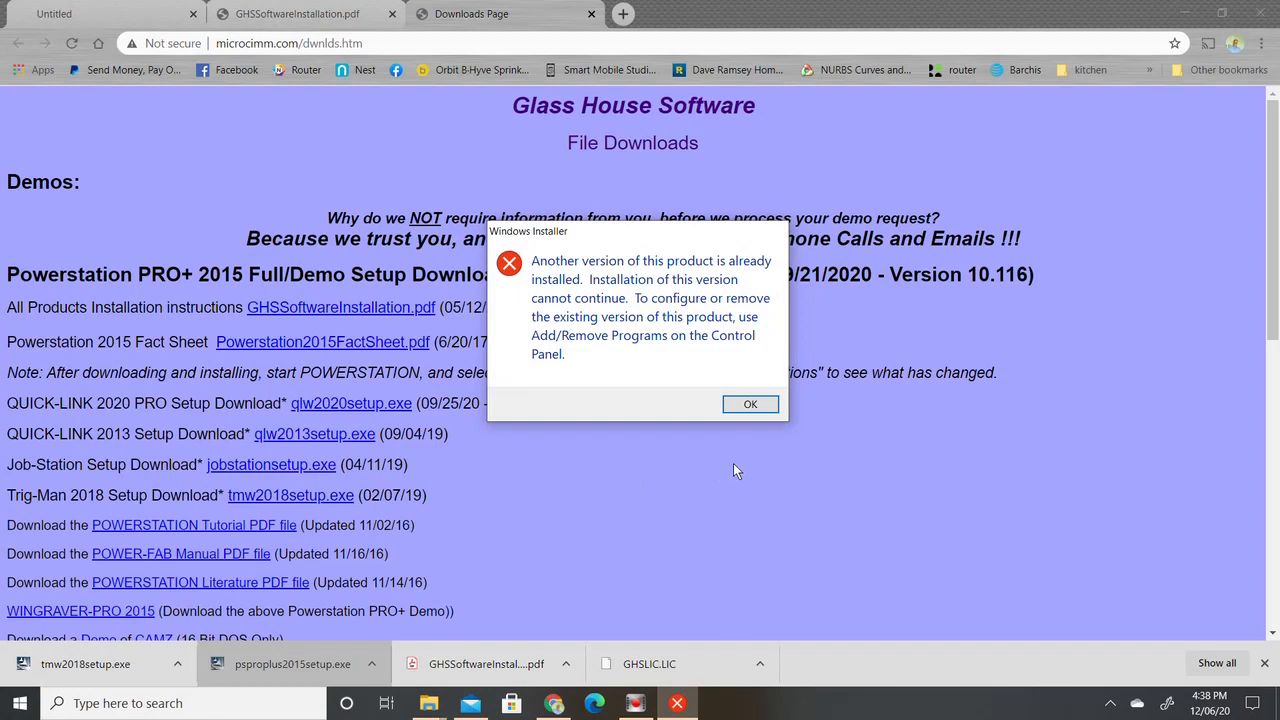
pyautogui.click(745, 406)
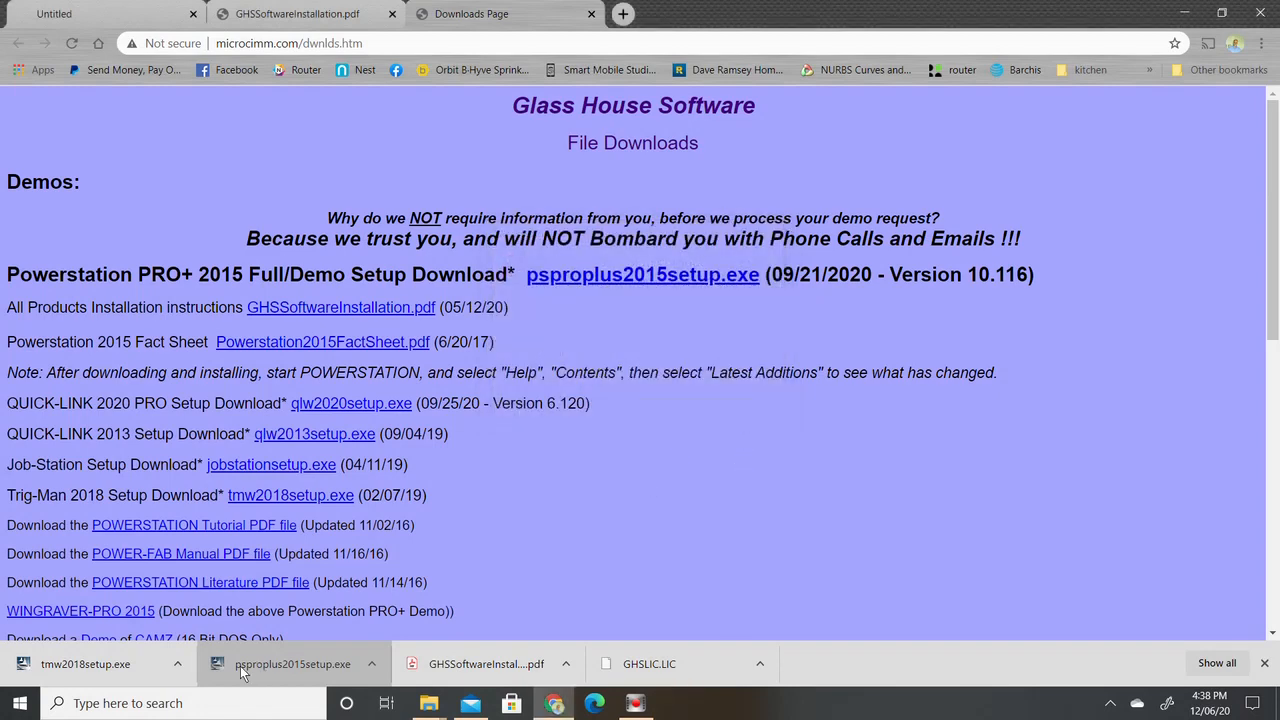
# Search Windows for "unin" and open the Add or remove programs settings.
pyautogui.click(20, 708)
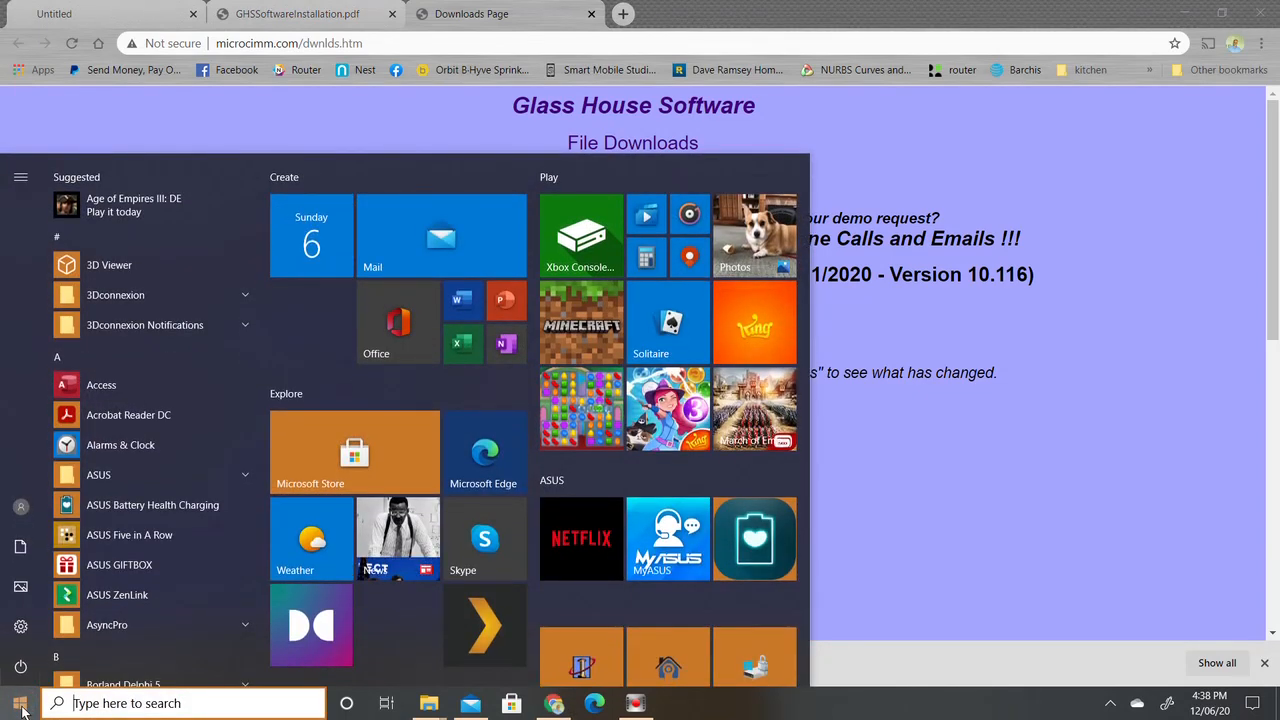
pyautogui.write('unin')
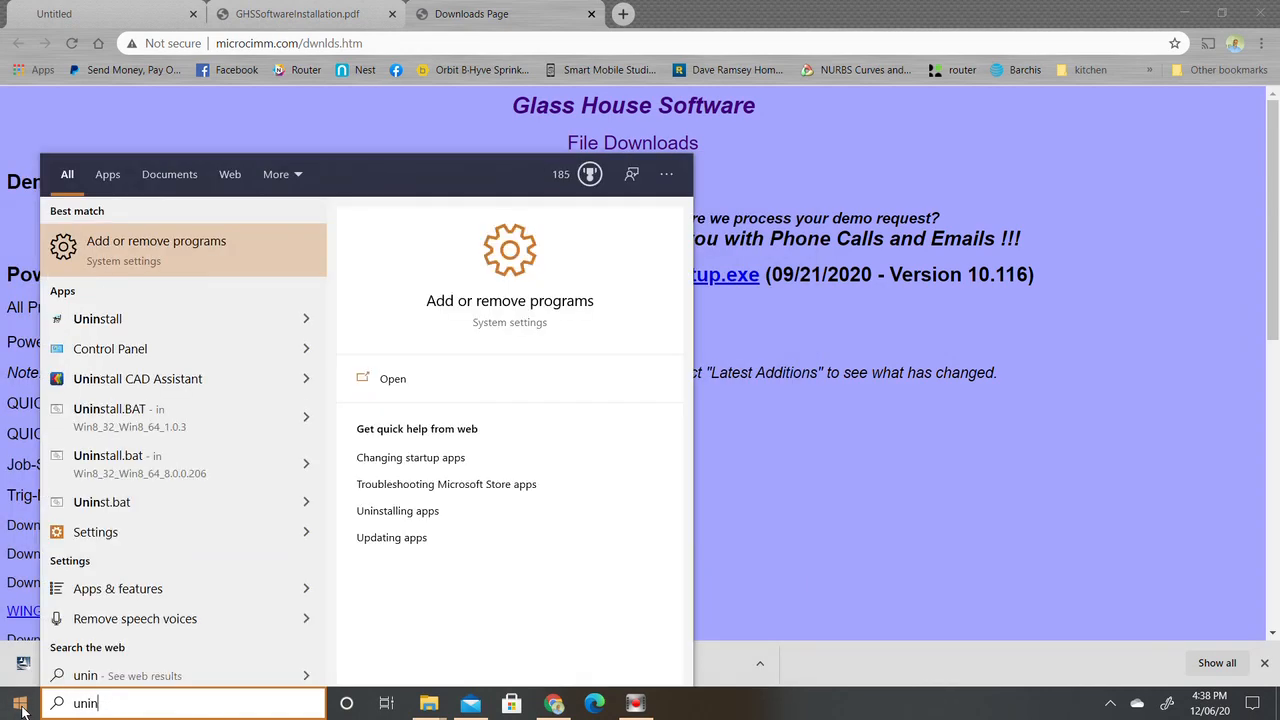
pyautogui.click(120, 258)
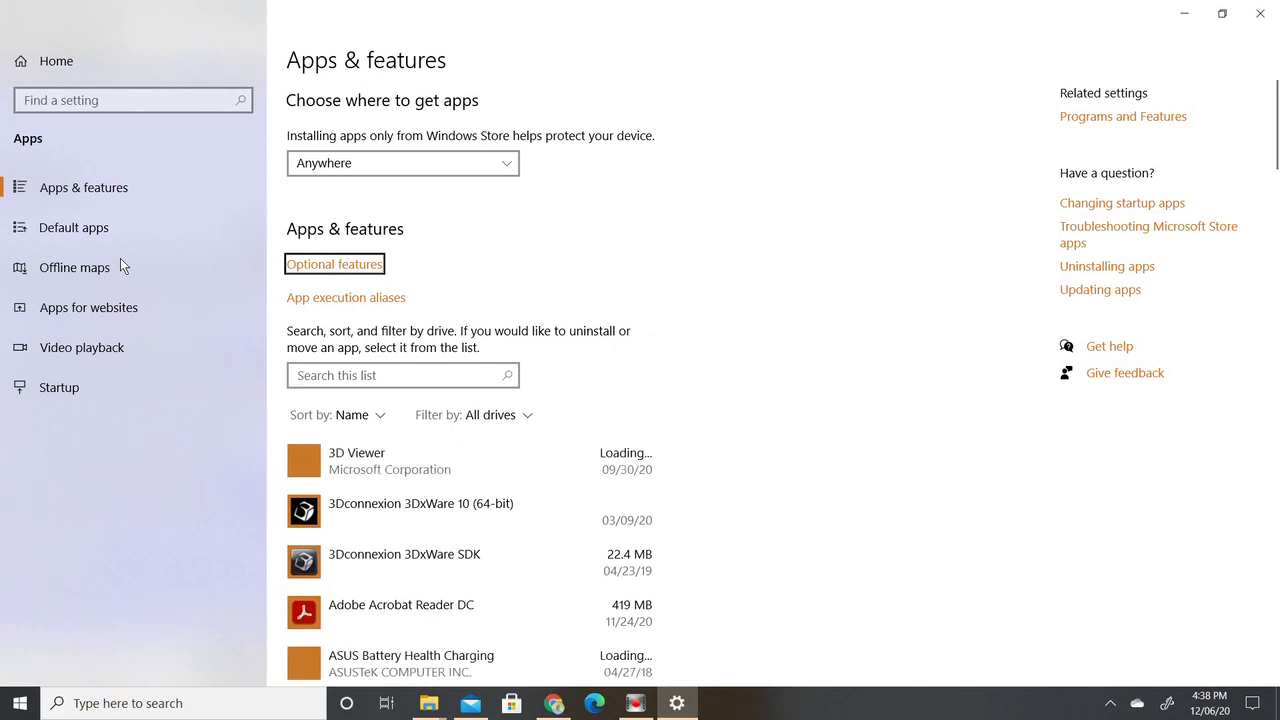
# Find POWERSTATION 2015 - PRO PLUS among the installed apps and uninstall it, confirming the removal.
pyautogui.scroll(-3, 120, 258)
pyautogui.scroll(-5, 120, 260)
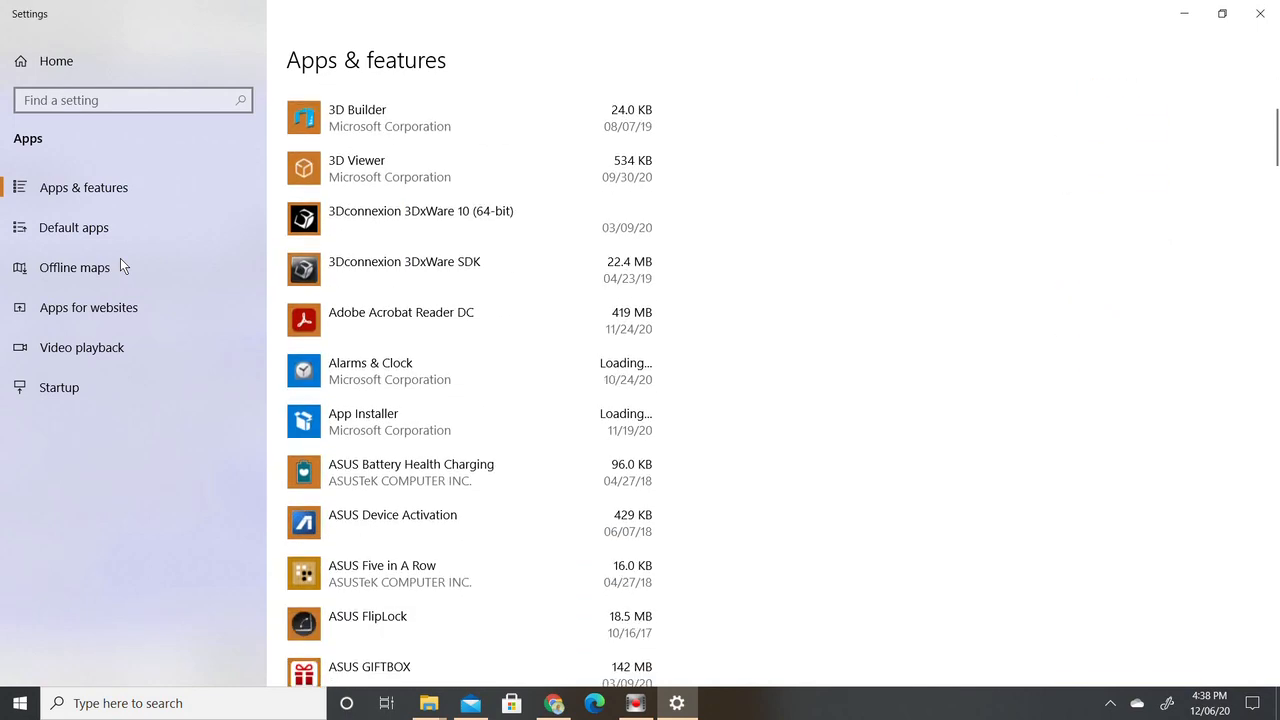
pyautogui.scroll(-10, 120, 258)
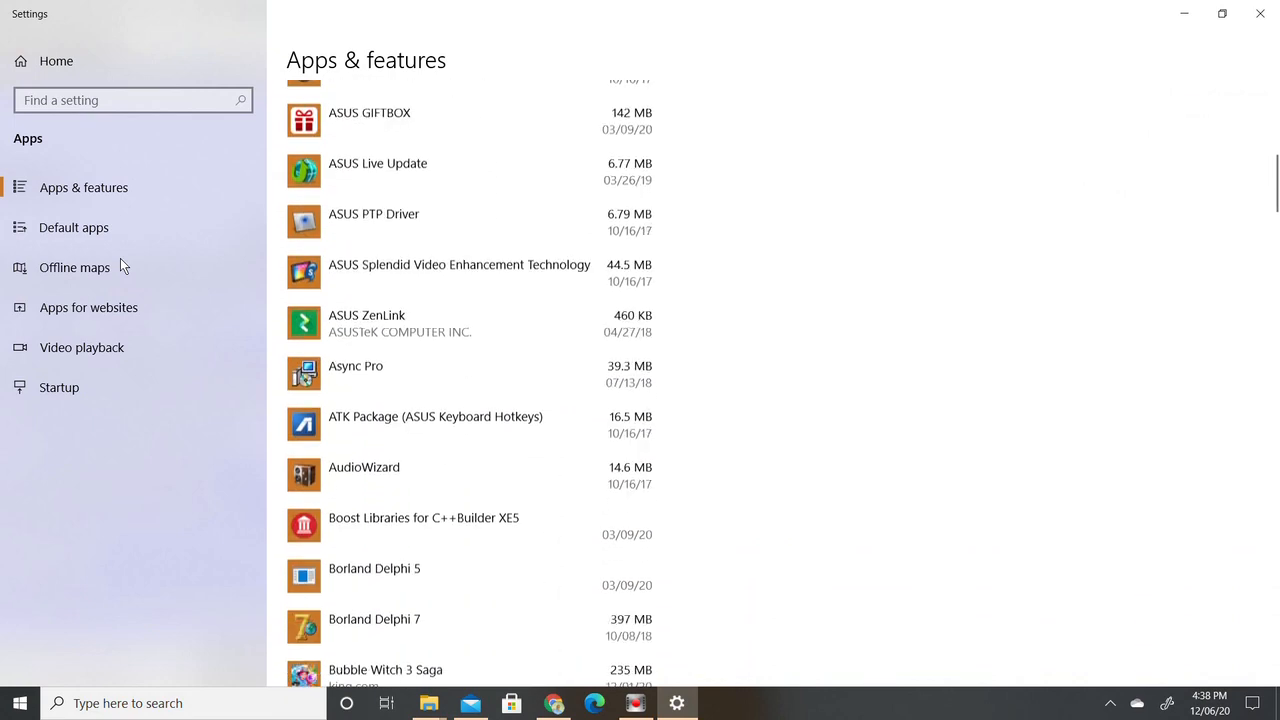
pyautogui.scroll(-6, 120, 258)
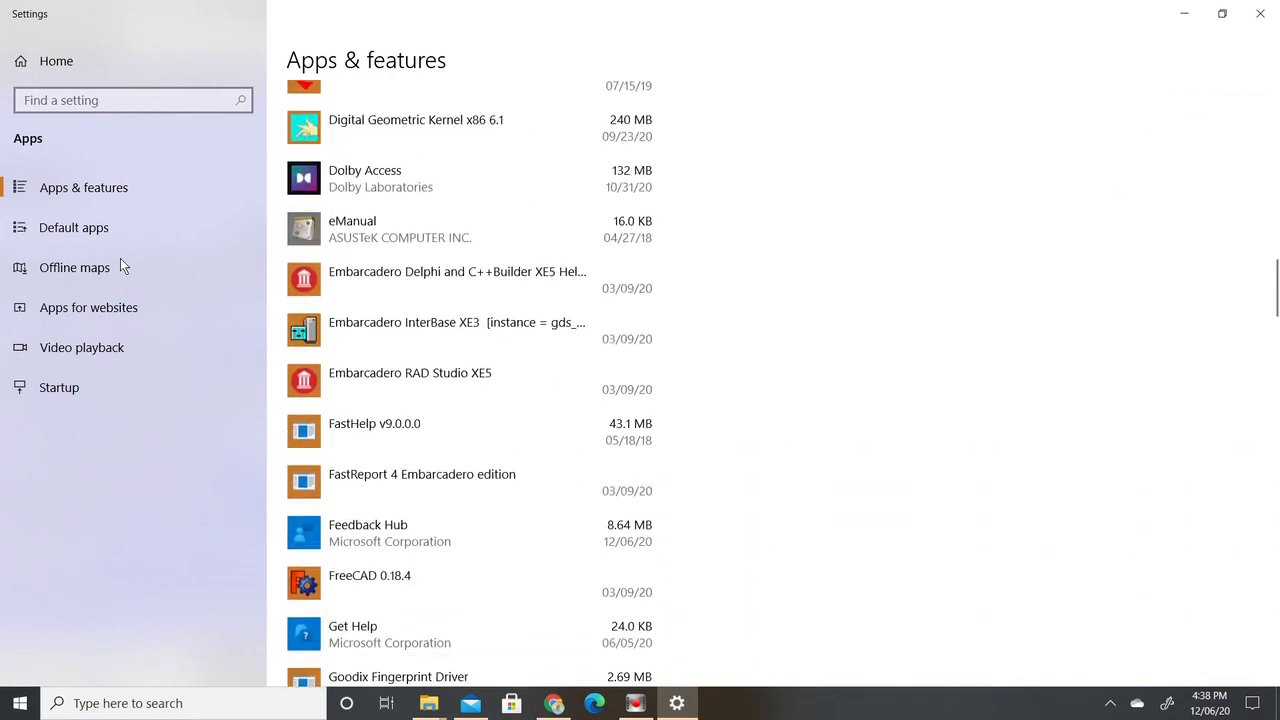
pyautogui.scroll(-6, 120, 267)
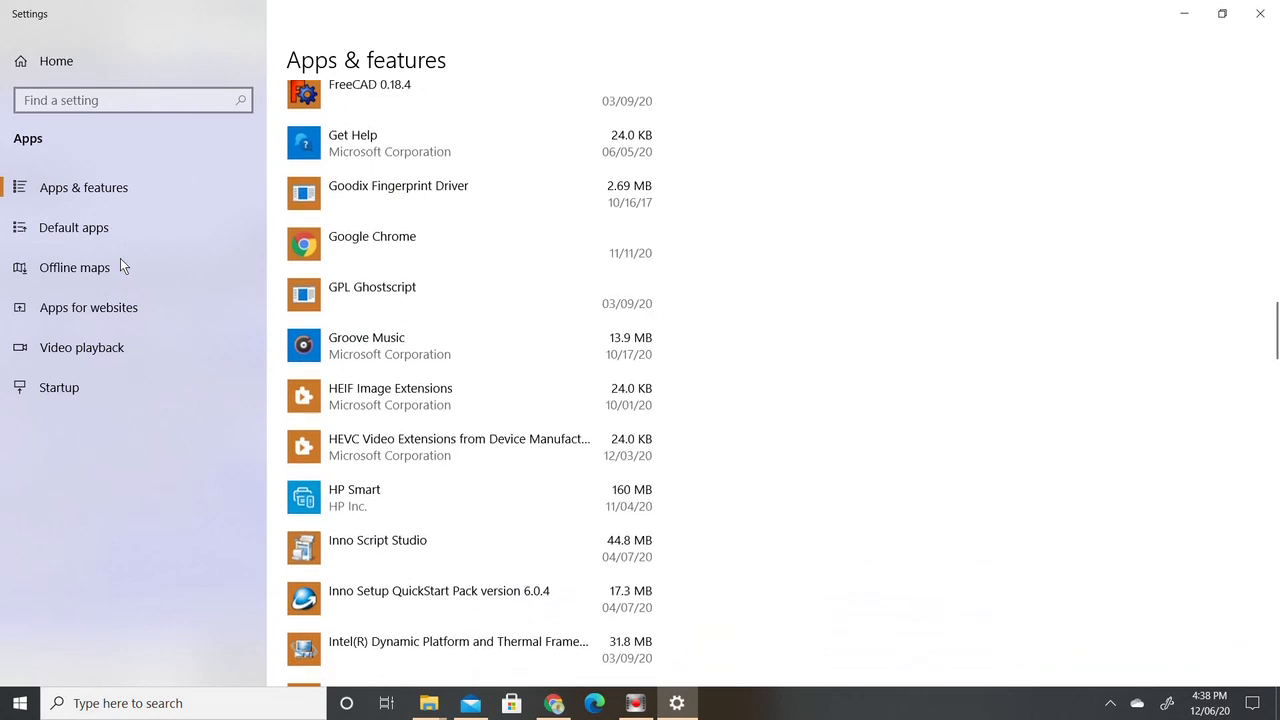
pyautogui.scroll(-4, 120, 267)
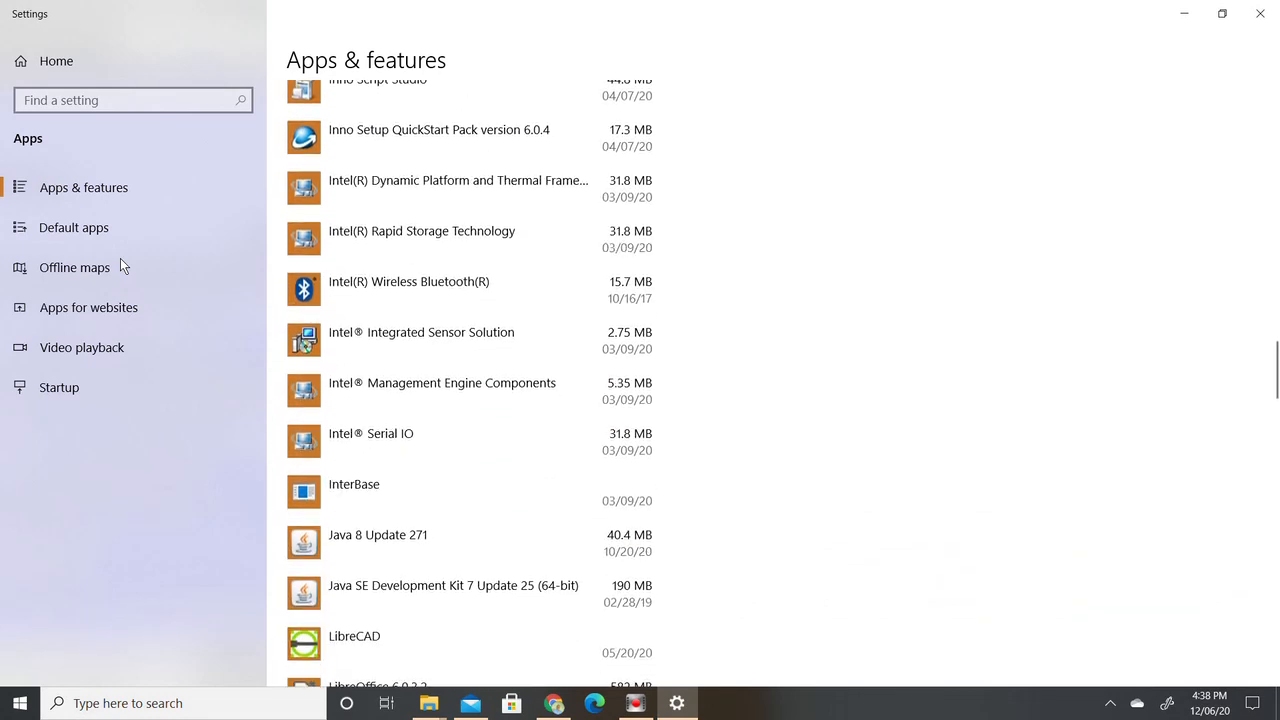
pyautogui.scroll(-5, 120, 259)
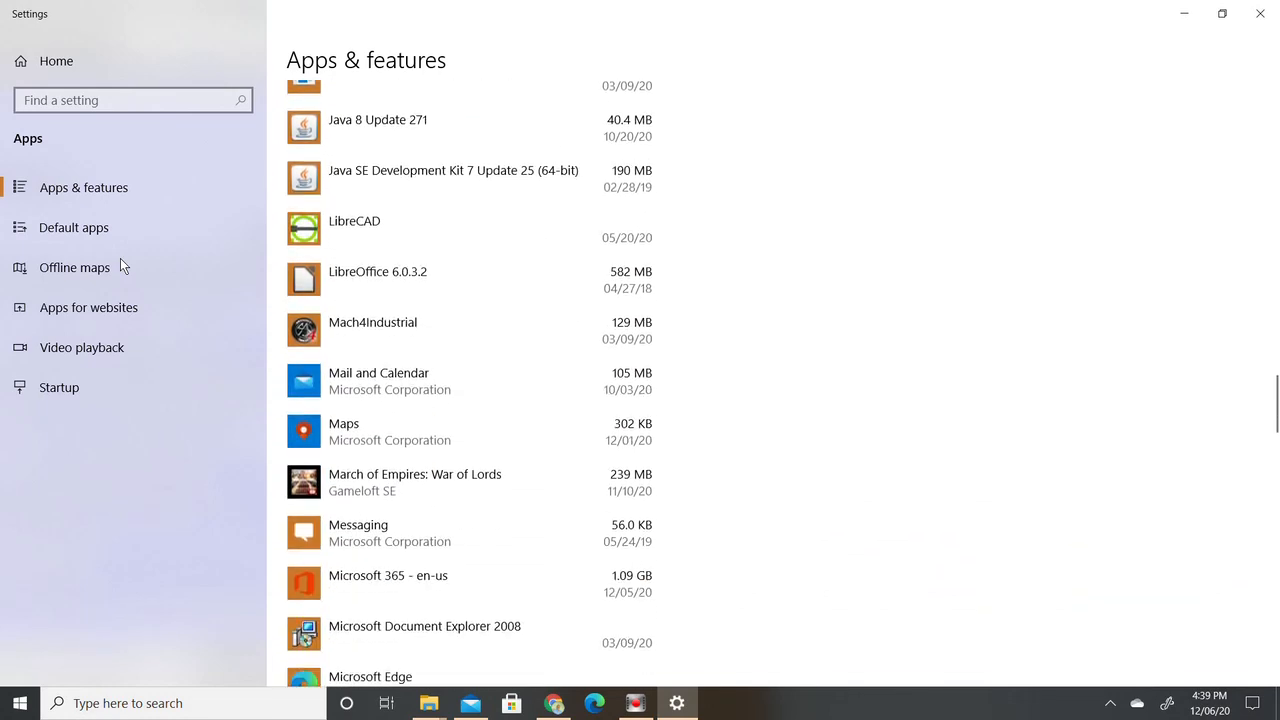
pyautogui.scroll(-7, 121, 266)
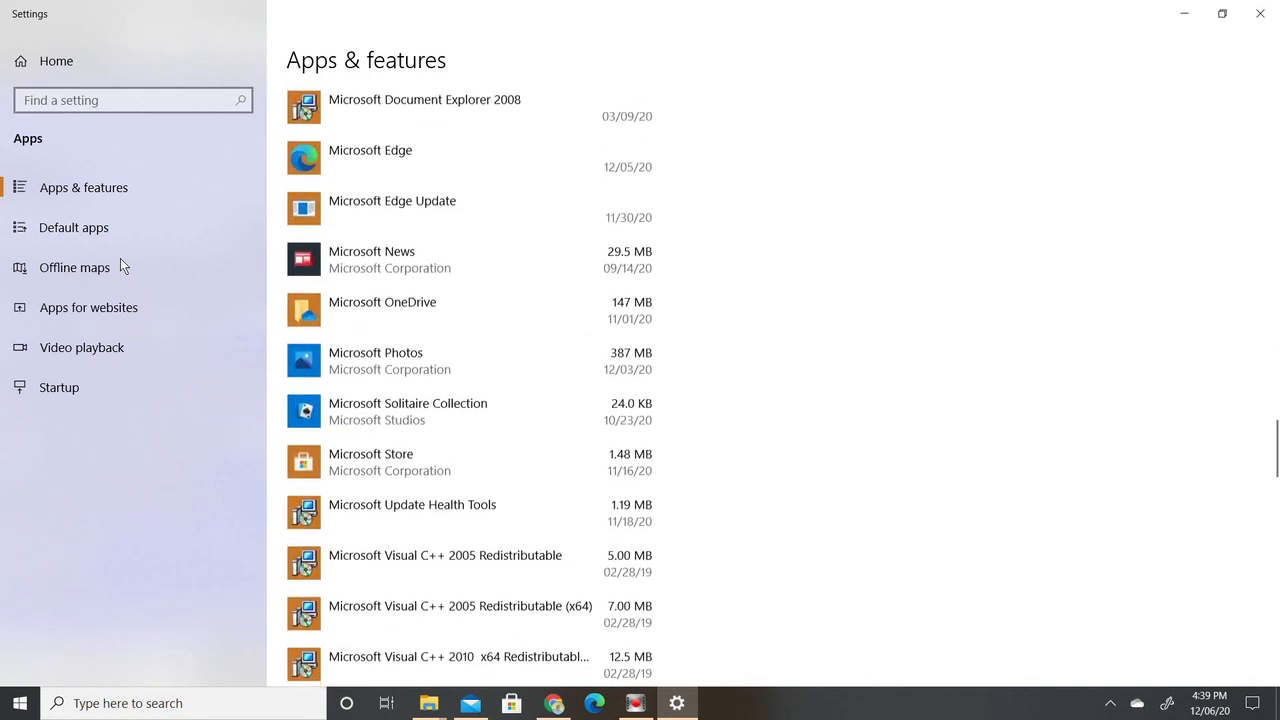
pyautogui.scroll(-4, 120, 266)
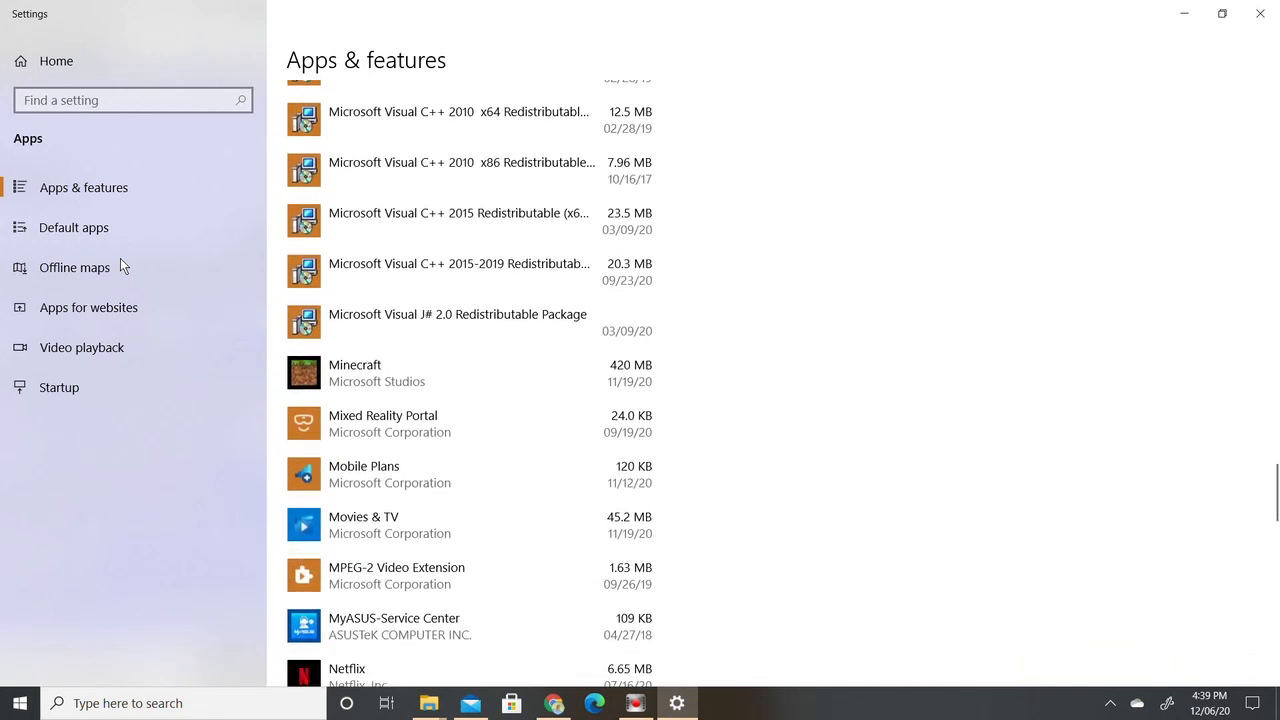
pyautogui.scroll(-4, 120, 266)
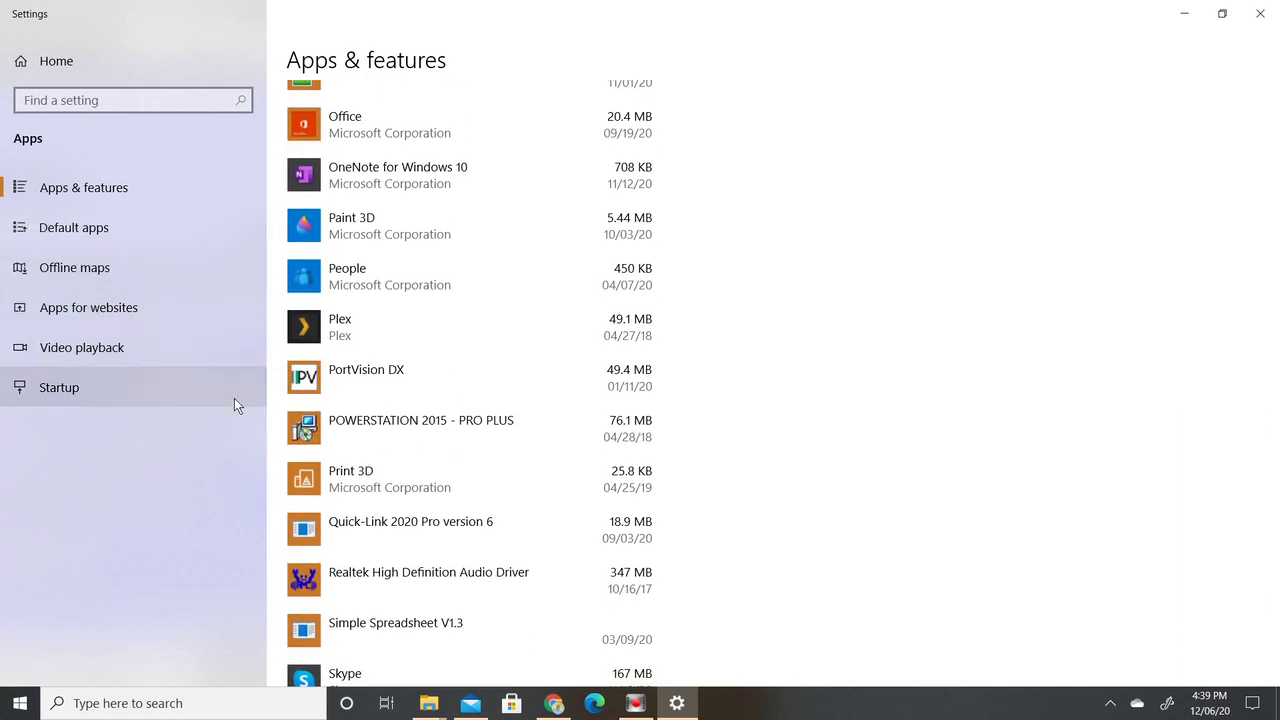
pyautogui.click(317, 433)
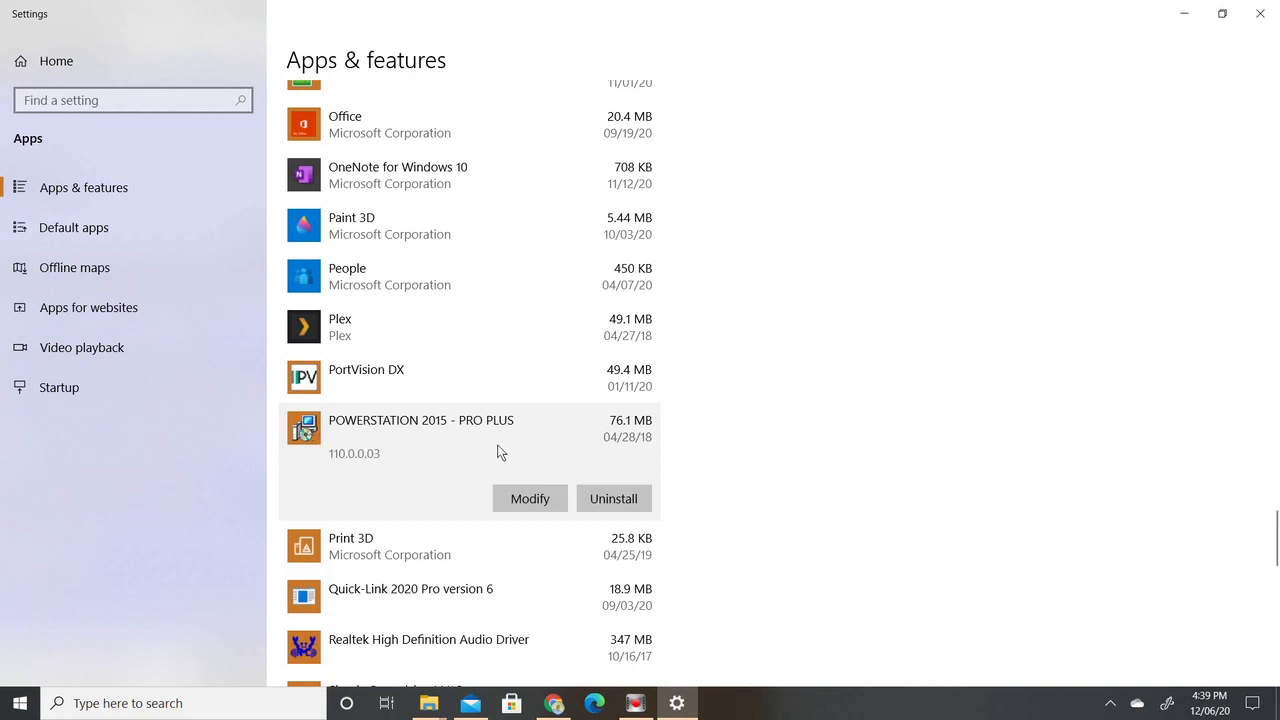
pyautogui.click(603, 507)
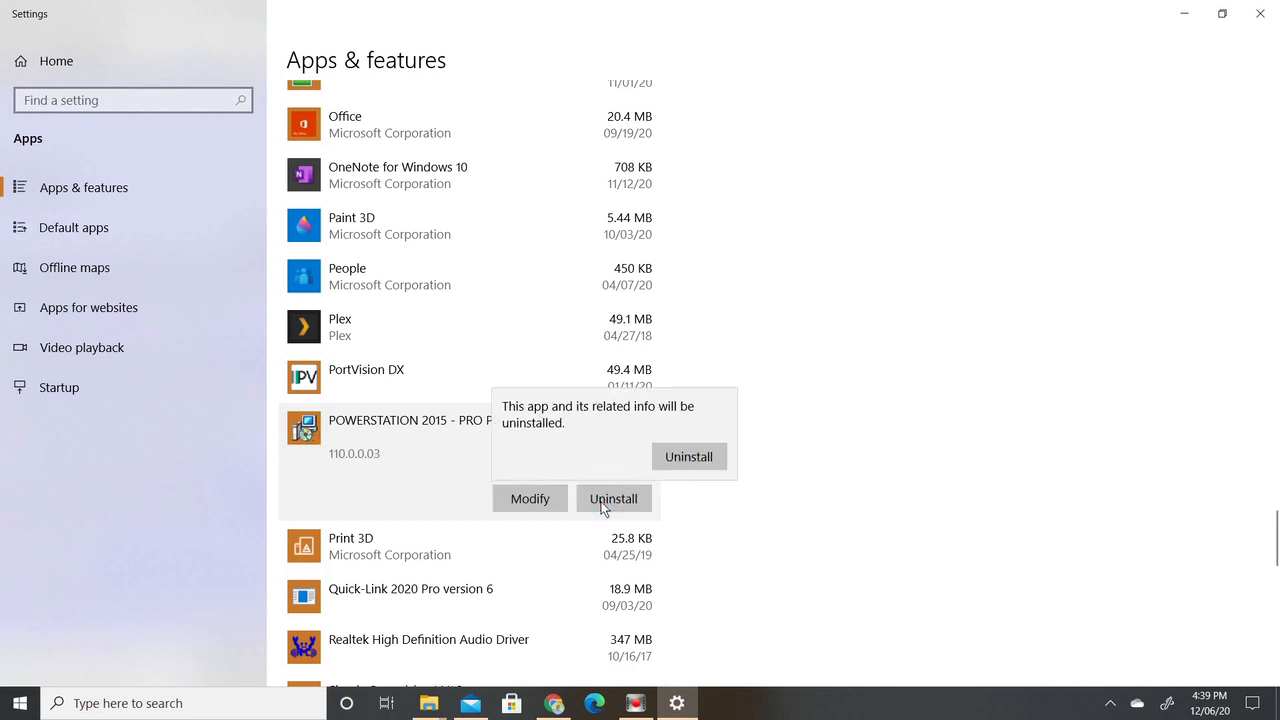
pyautogui.click(678, 466)
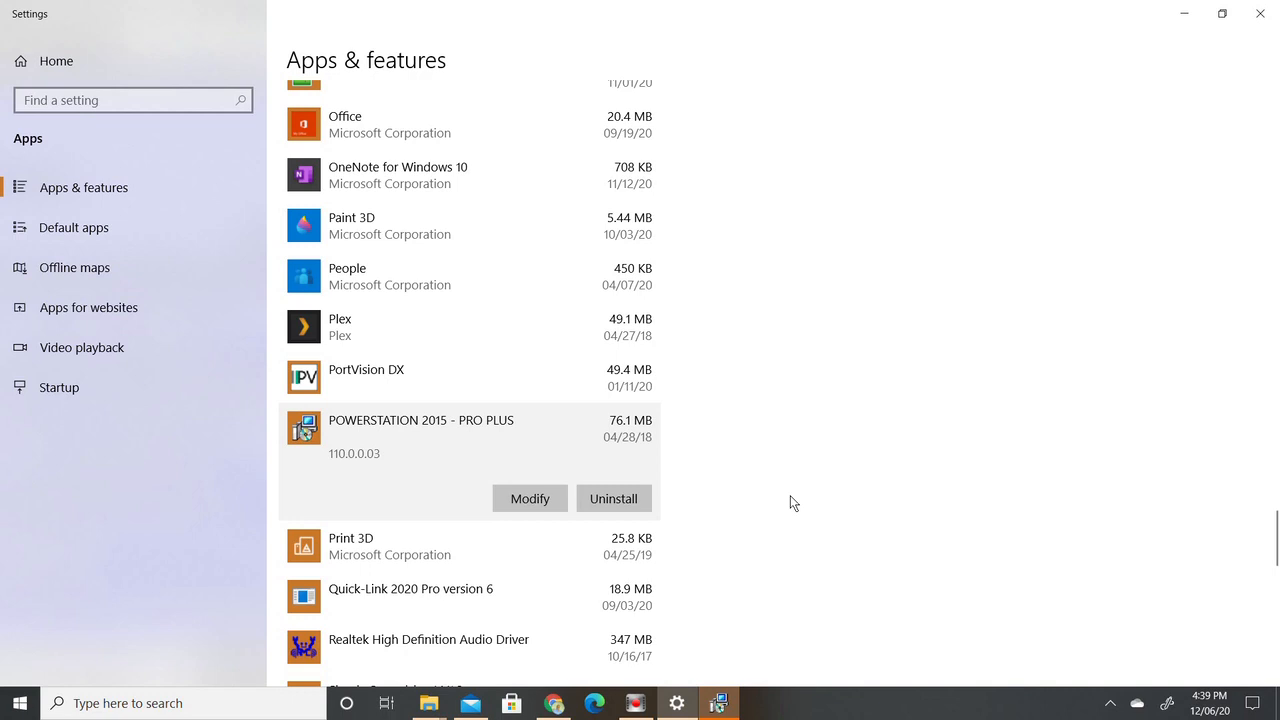
# Complete the removal of POWERSTATION 2015 - PRO PLUS by granting the uninstaller permission, and put the Settings window away.
pyautogui.click(720, 706)
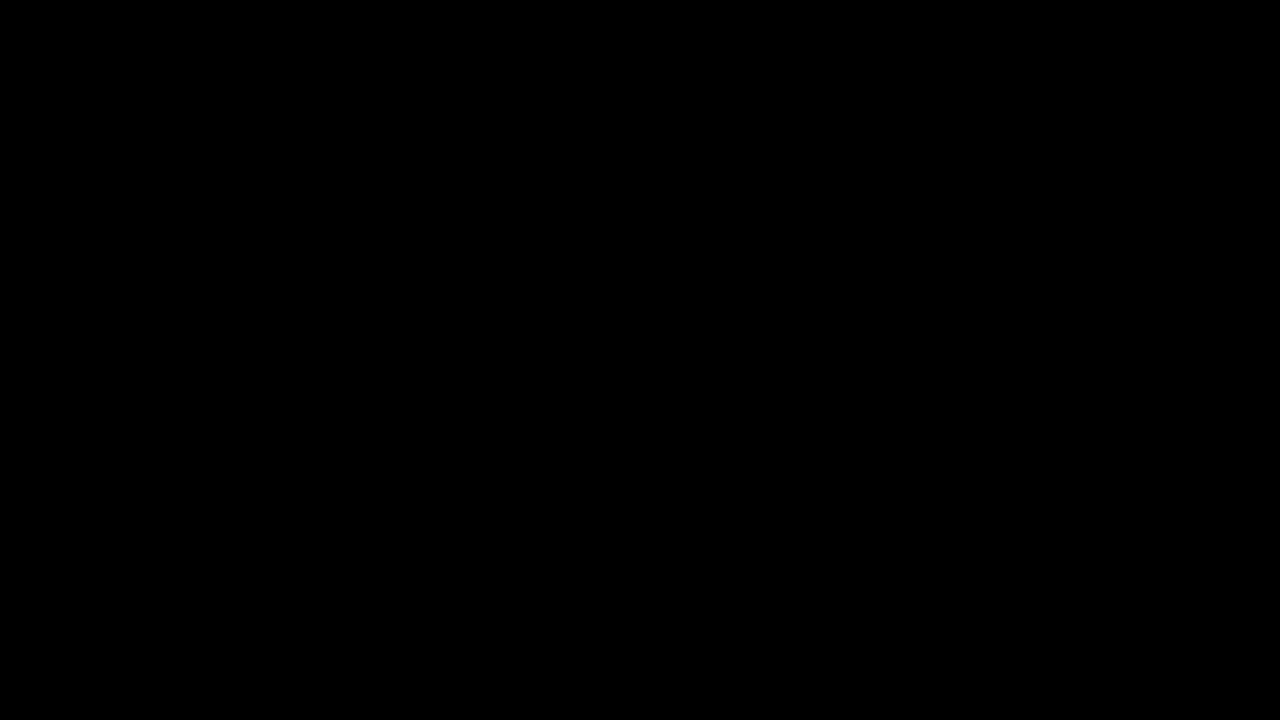
pyautogui.click(558, 461)
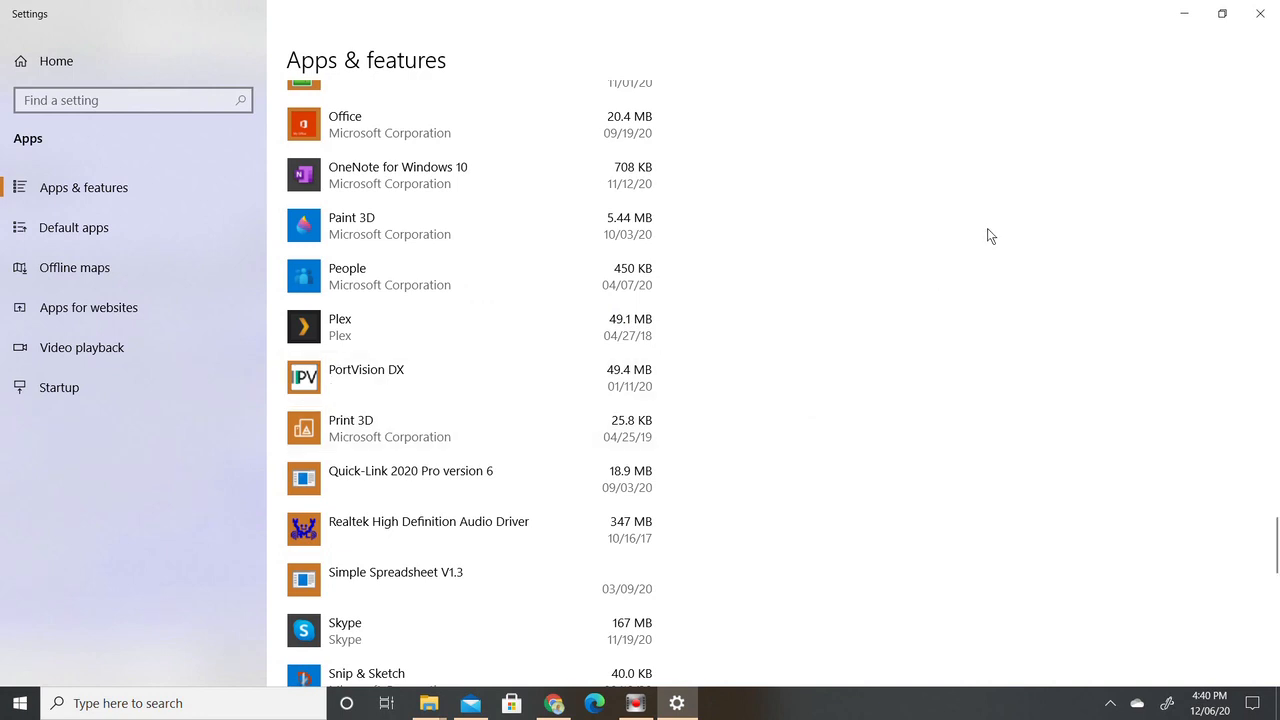
pyautogui.click(1183, 19)
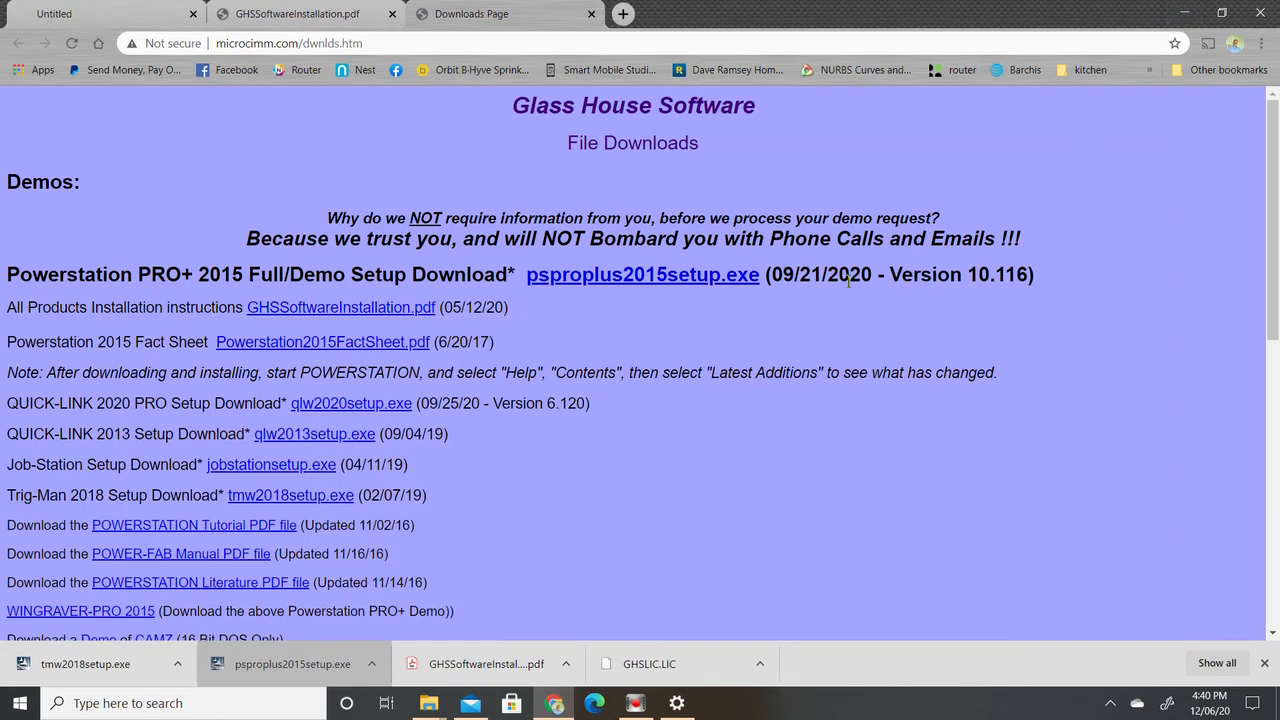
# Run the downloaded psproplus2015setup.exe with permission to make changes, install POWERSTATION 2015 - PRO PLUS to C:\PS\, and finish the wizard.
pyautogui.click(323, 661)
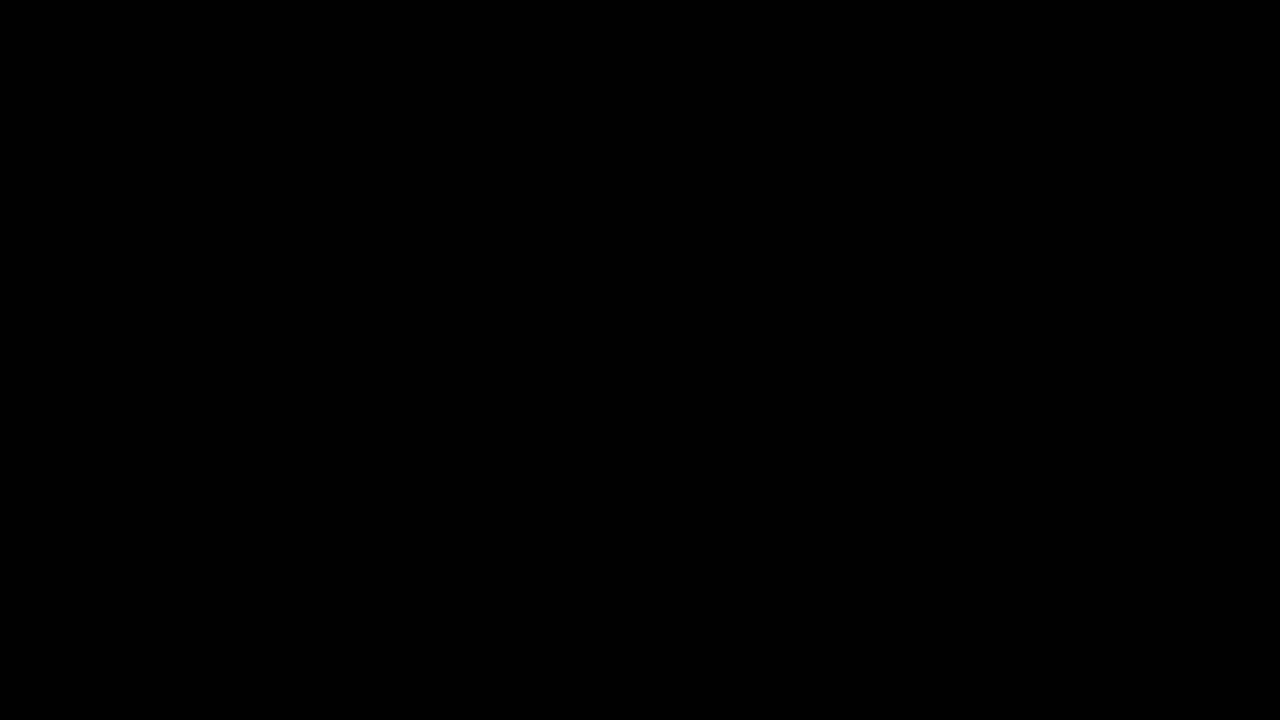
pyautogui.click(540, 485)
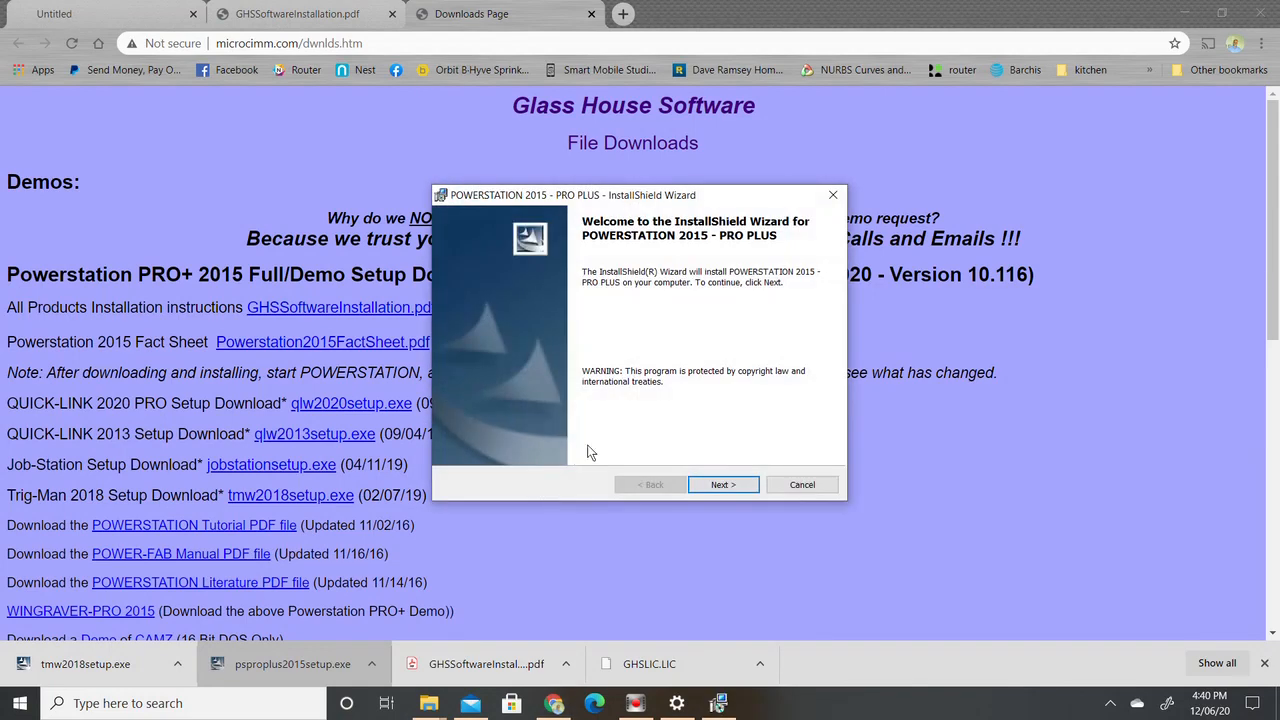
pyautogui.click(716, 487)
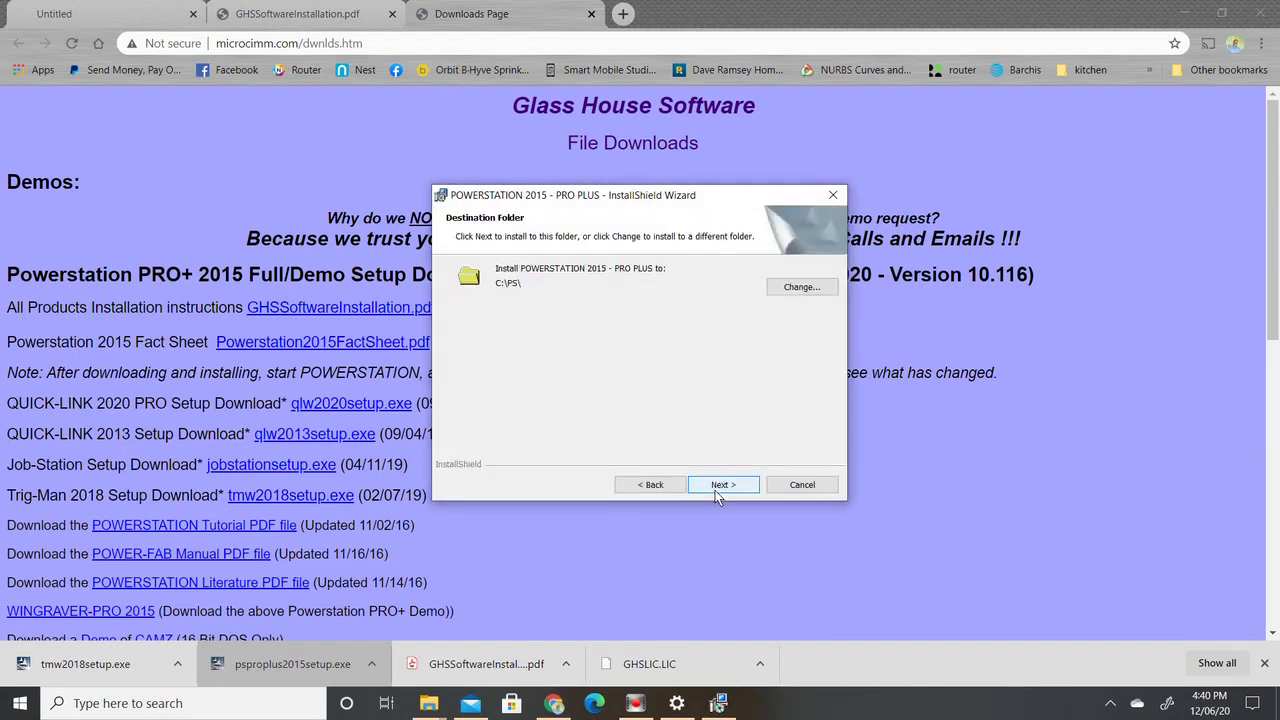
pyautogui.click(716, 490)
pyautogui.click(716, 490)
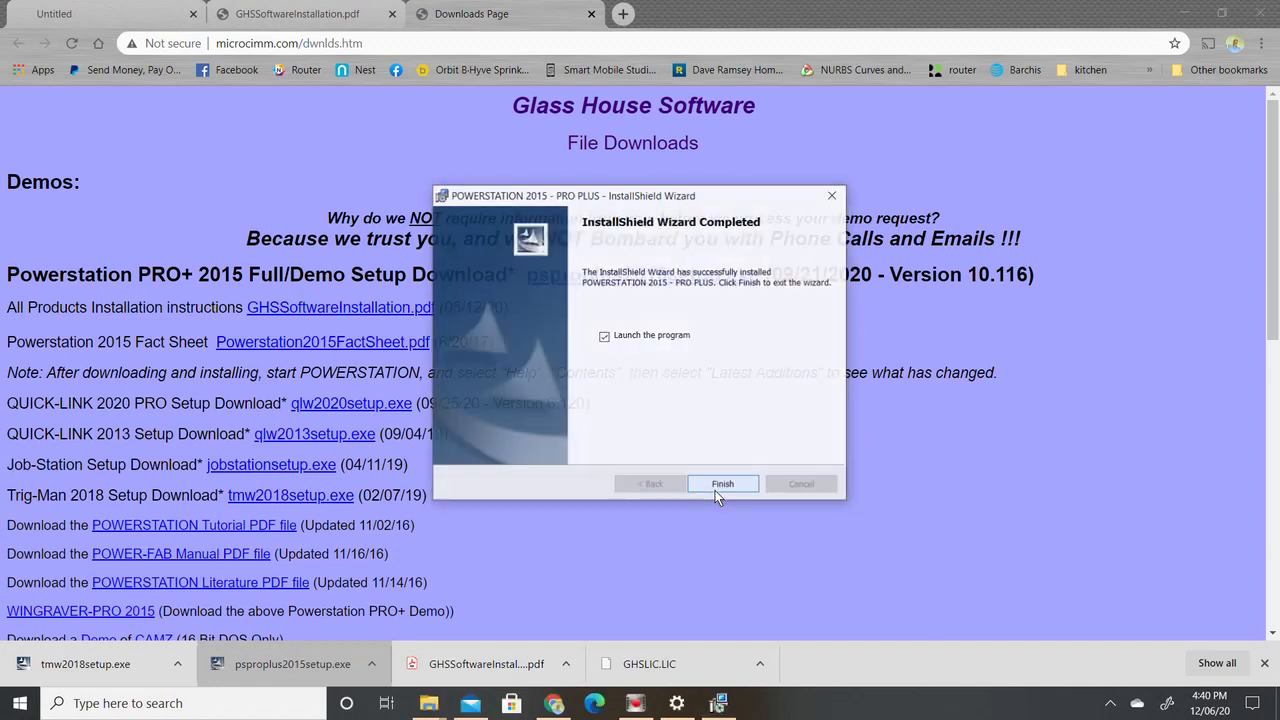
pyautogui.click(720, 485)
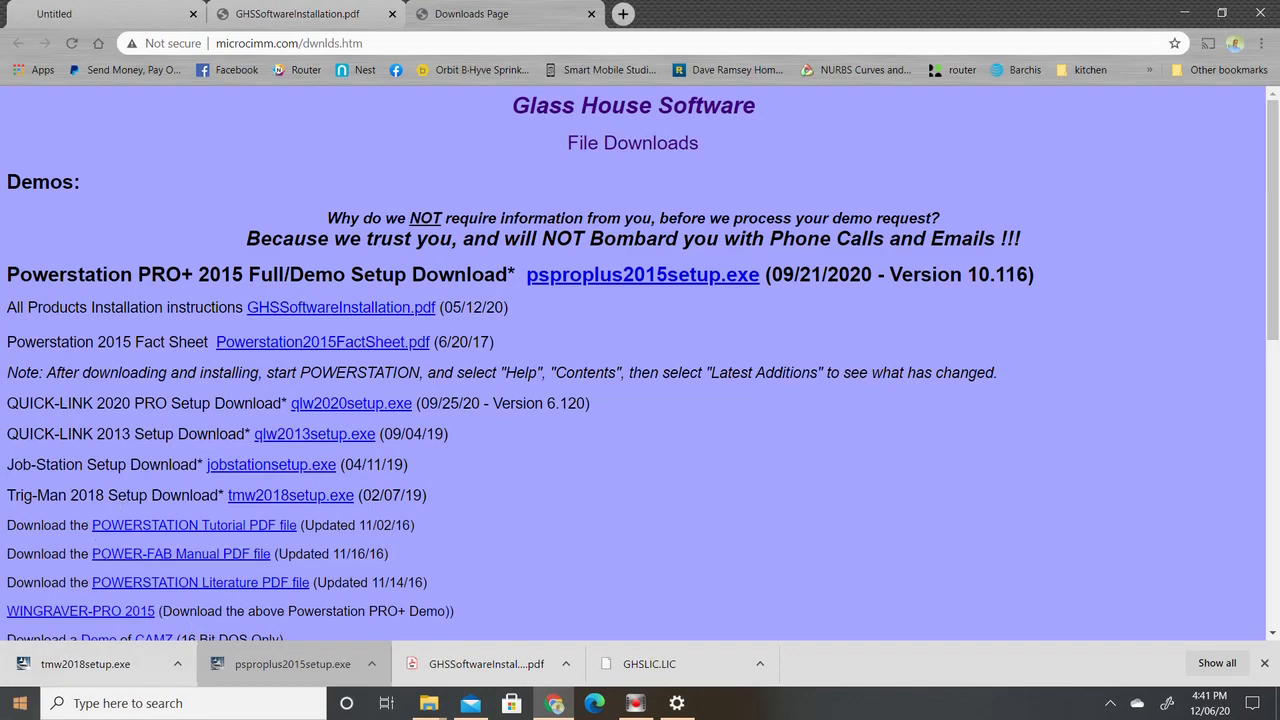
# Start the Install License program from the MICROCIMM program group.
pyautogui.click(22, 710)
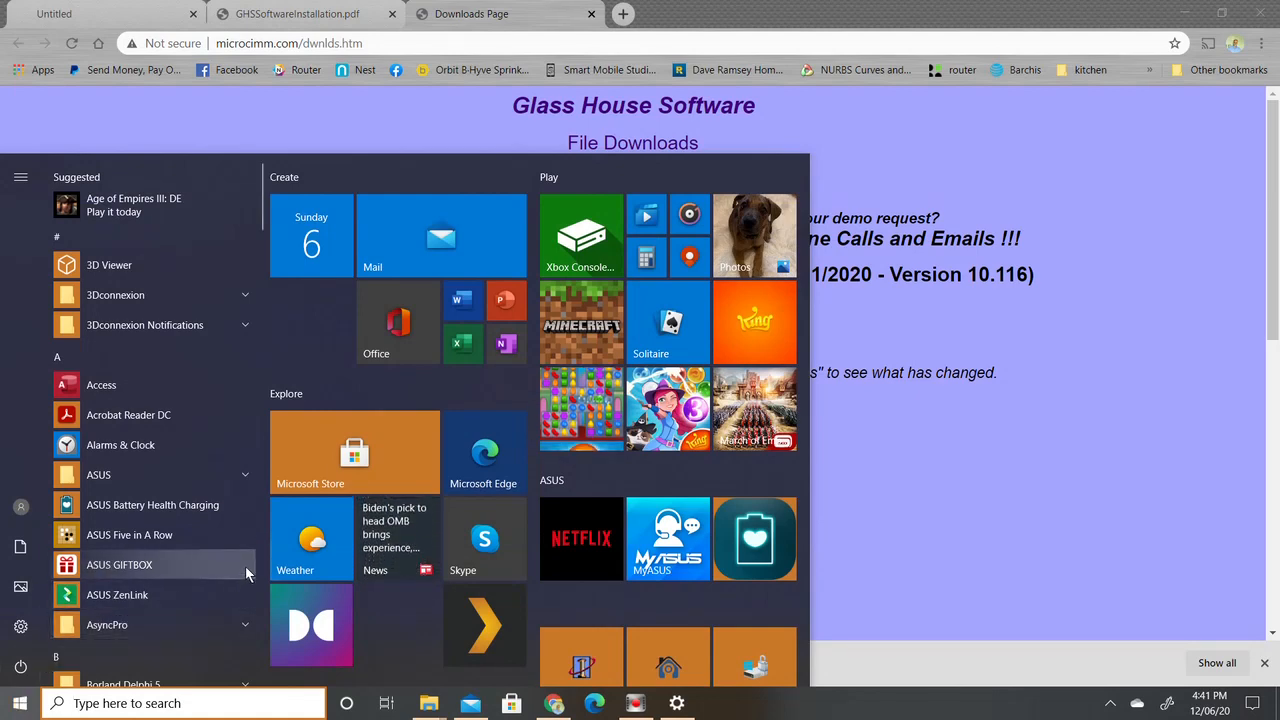
pyautogui.scroll(-10, 256, 560)
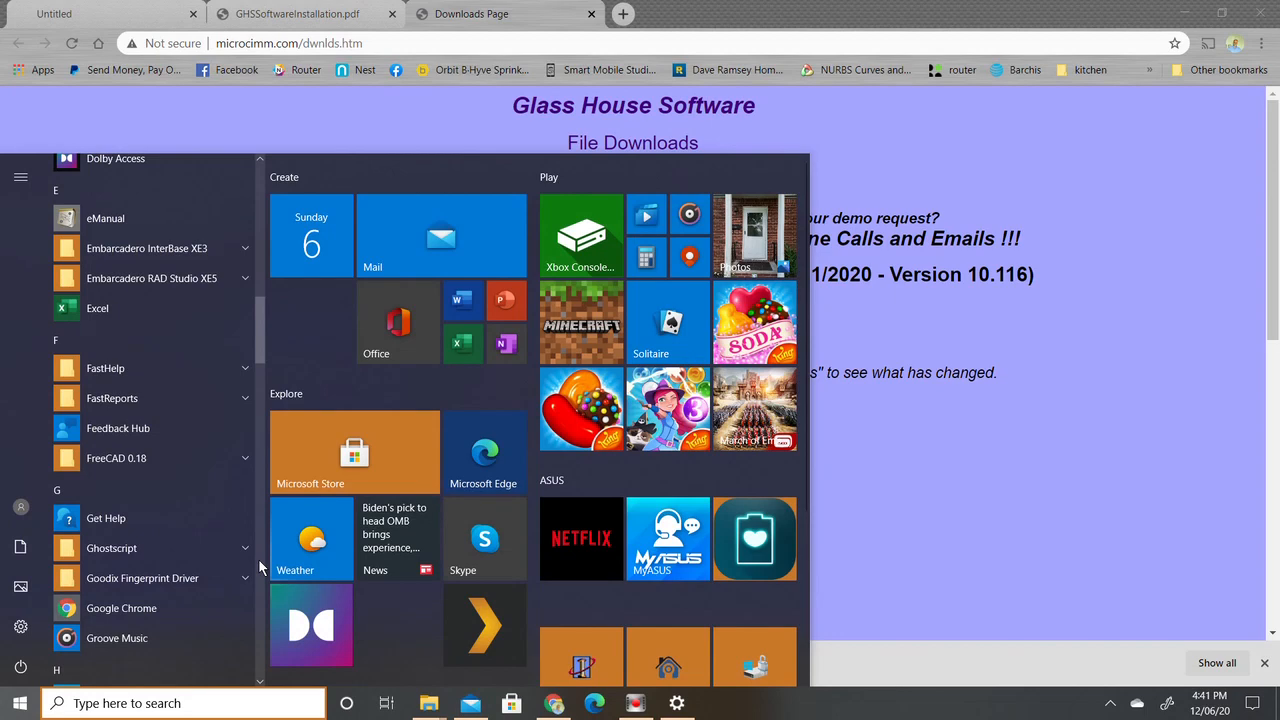
pyautogui.scroll(-5, 258, 558)
pyautogui.scroll(-5, 258, 558)
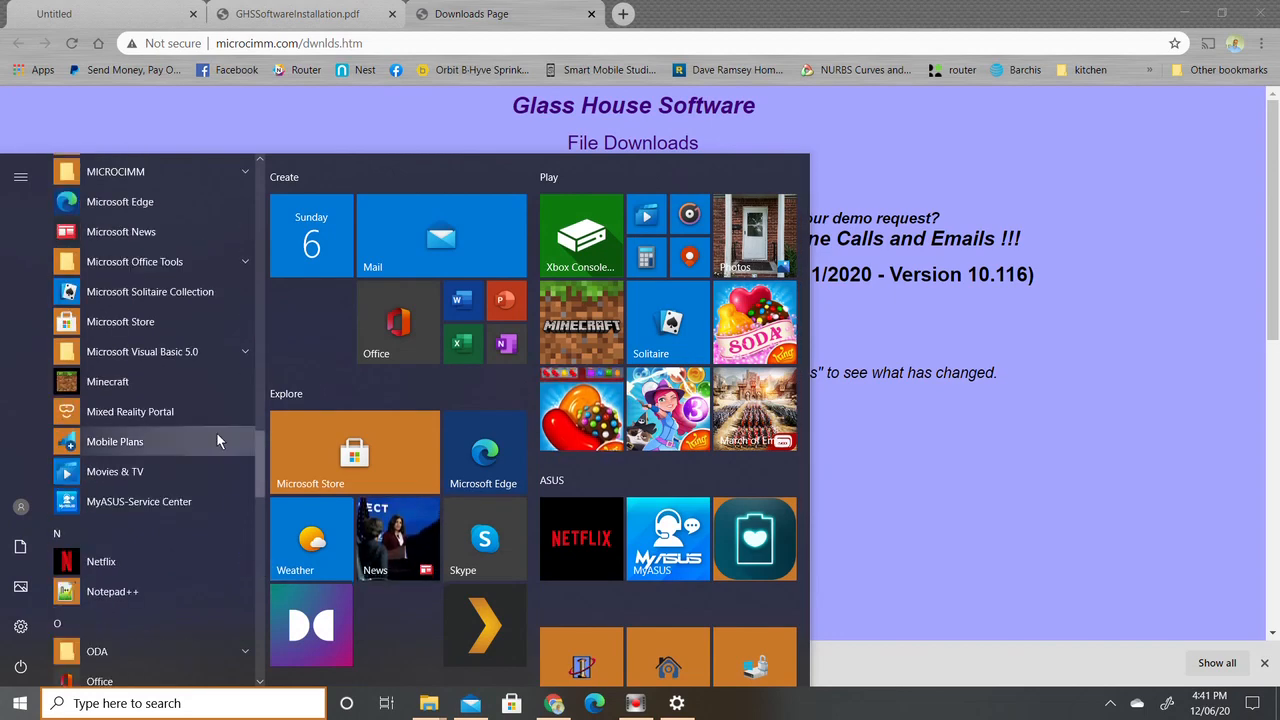
pyautogui.click(156, 172)
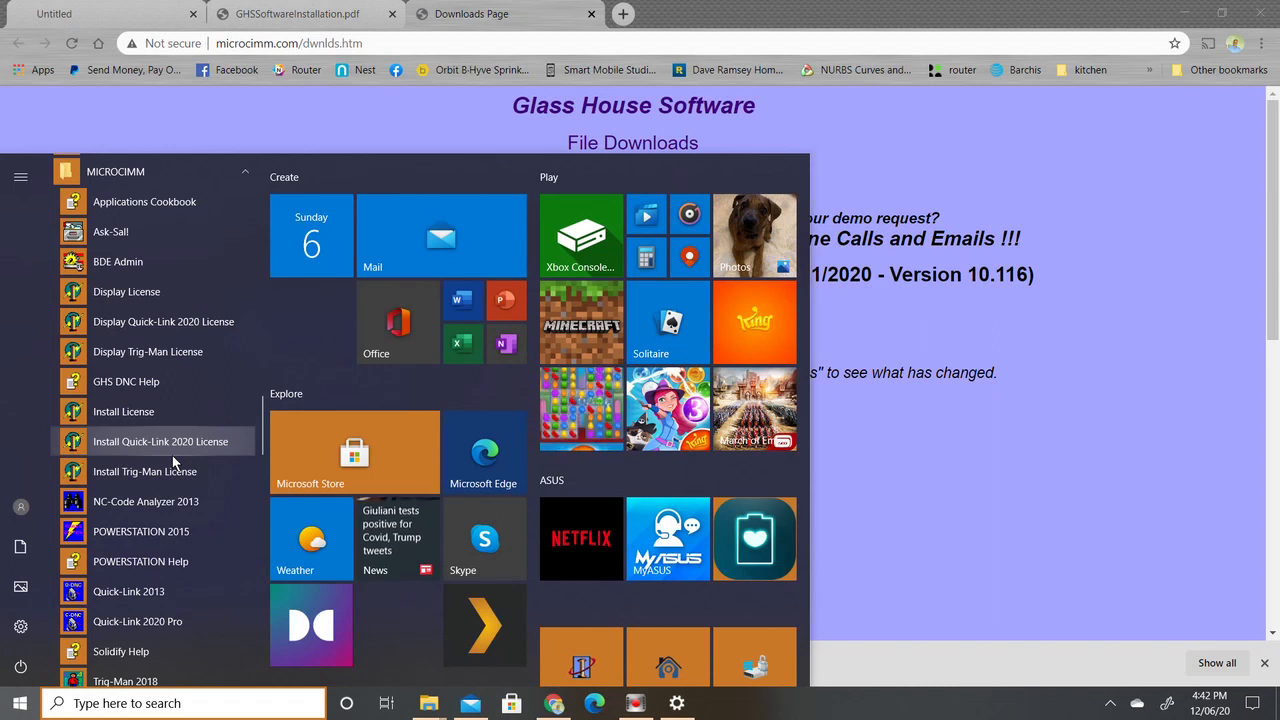
pyautogui.click(130, 418)
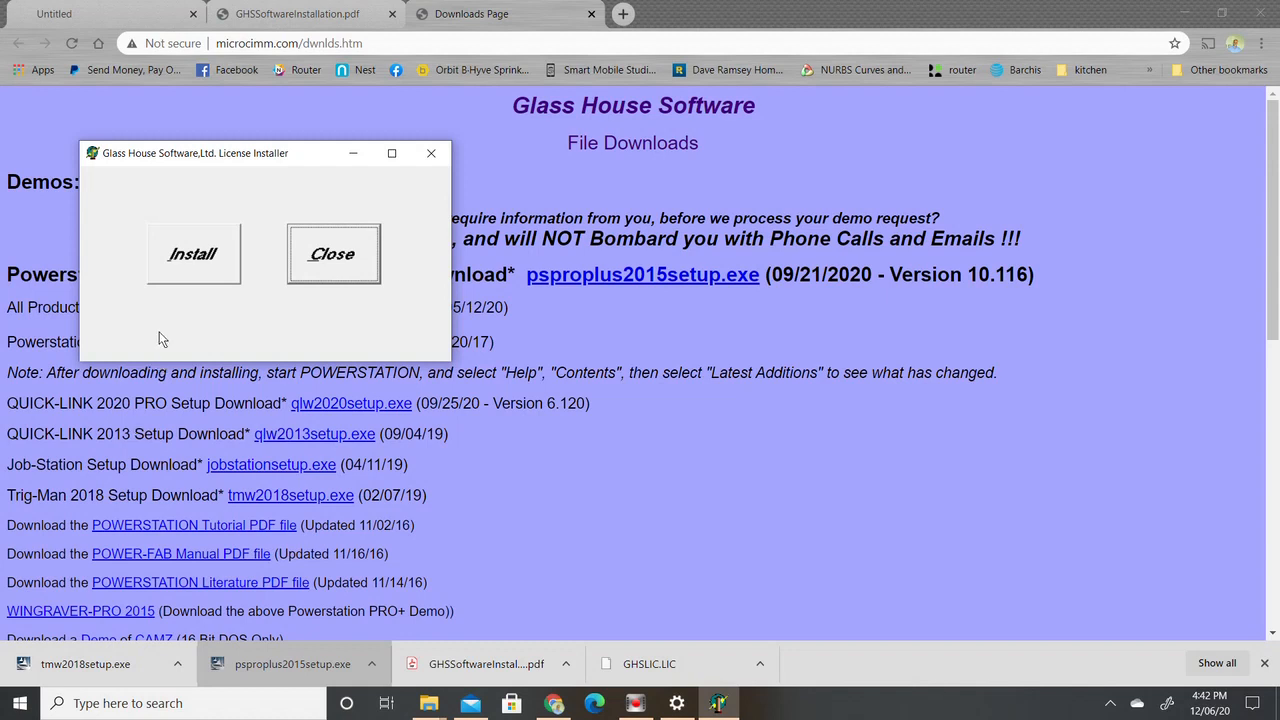
# Install the license file GHSLIC.LIC from the Downloads folder and close the License Installer.
pyautogui.click(195, 257)
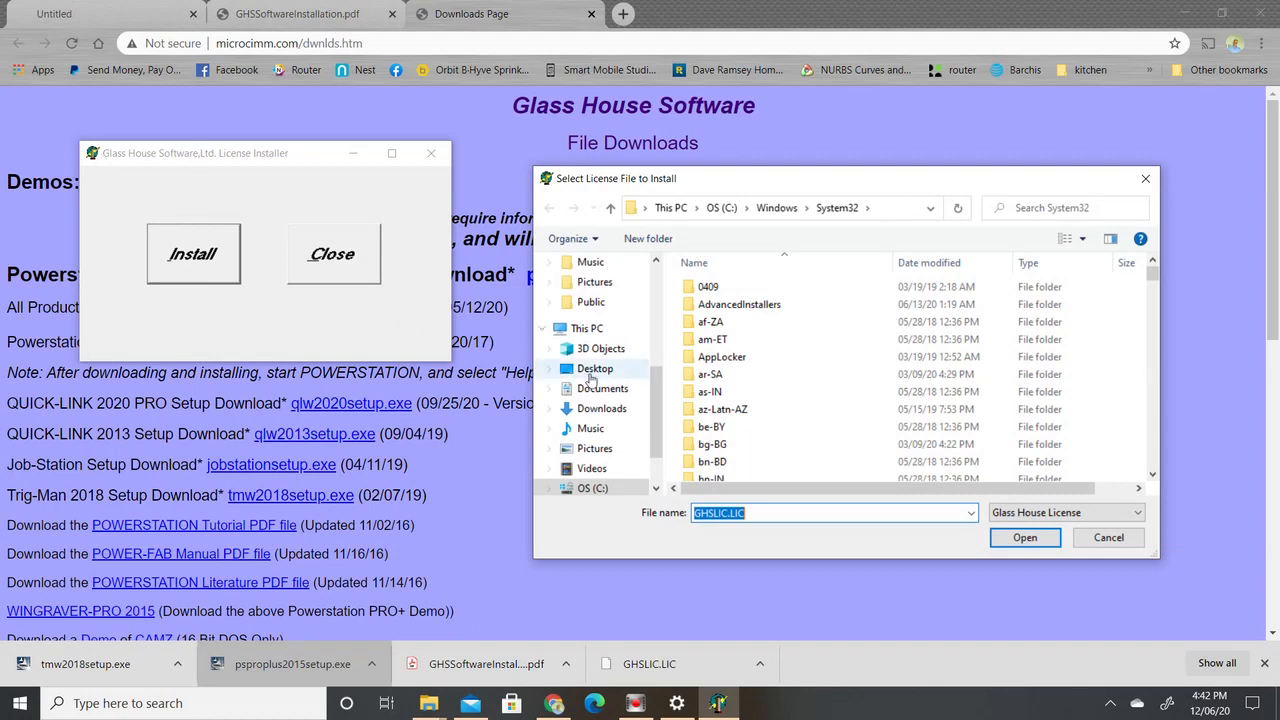
pyautogui.click(598, 414)
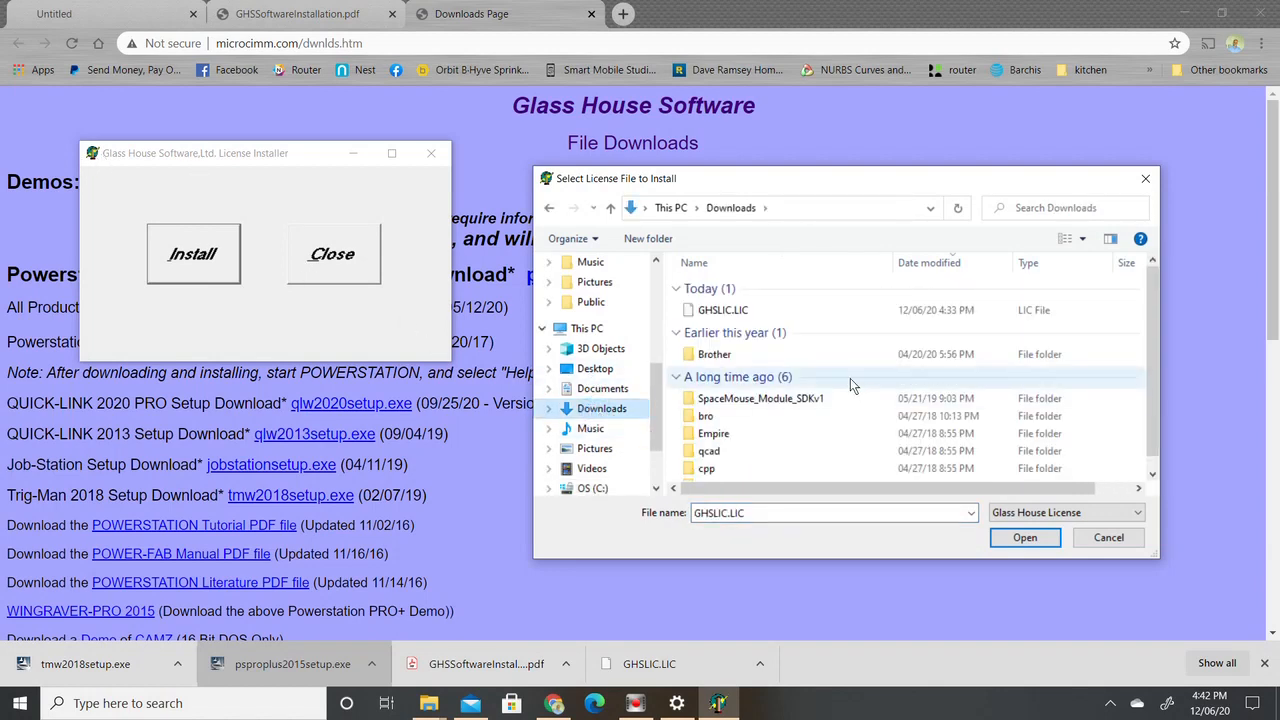
pyautogui.click(718, 316)
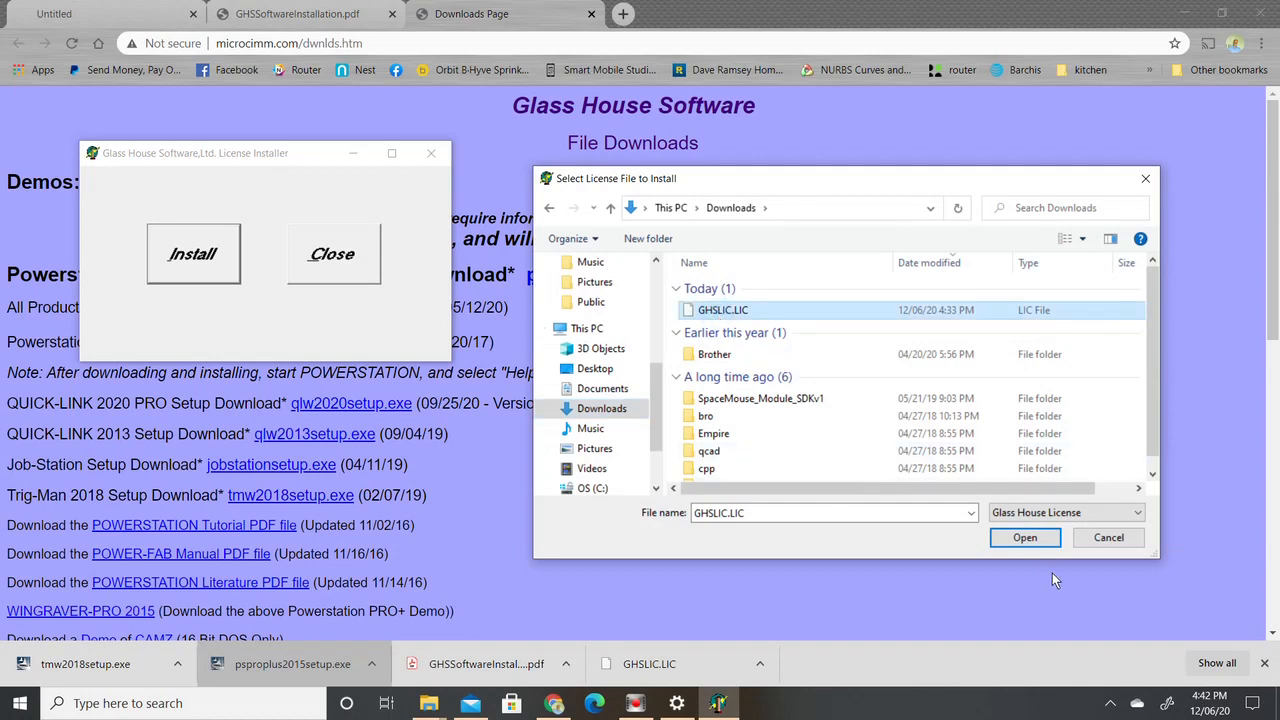
pyautogui.click(1024, 546)
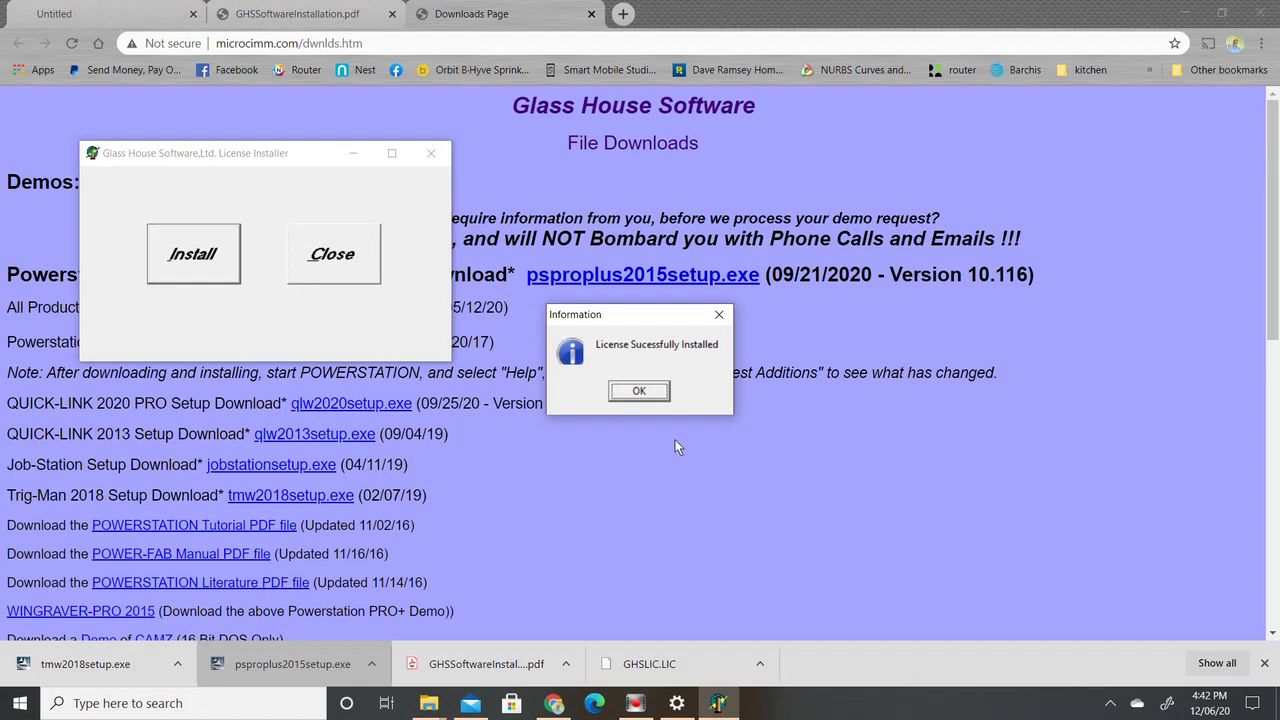
pyautogui.click(638, 392)
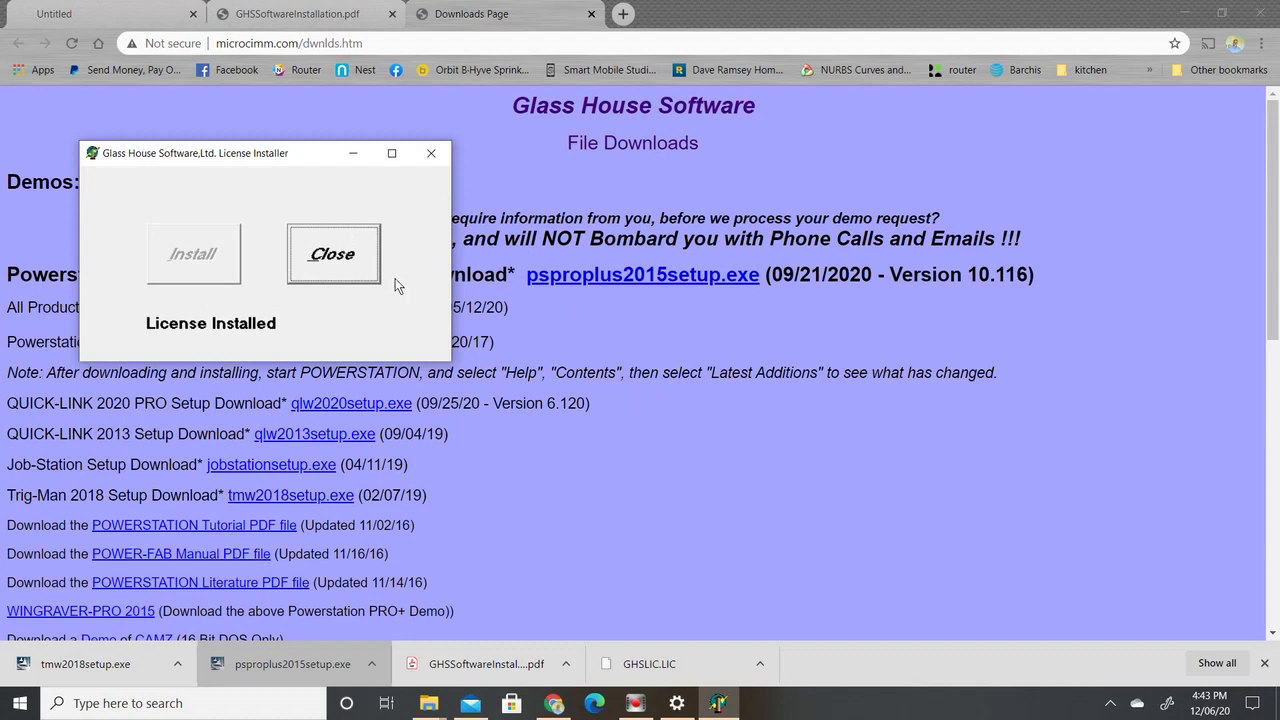
pyautogui.click(336, 257)
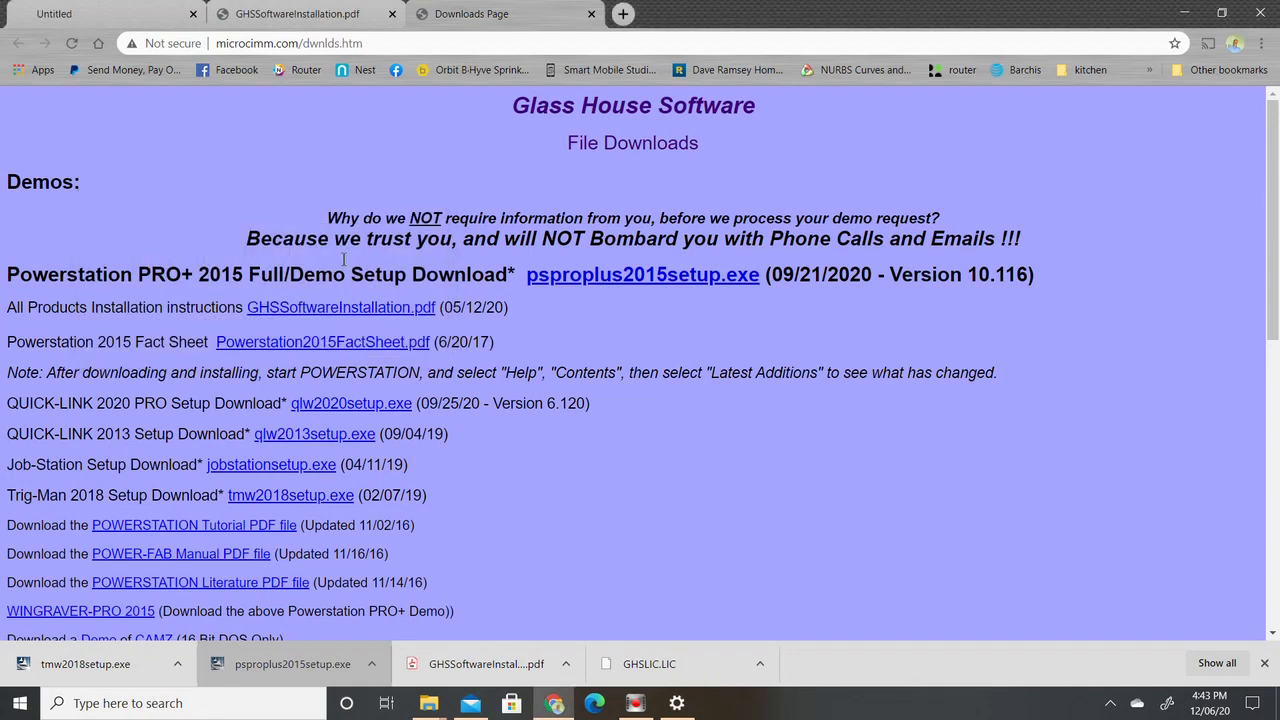
# Open Display License from the MICROCIMM program group, review the licensed products and user license type, and close the License Manager.
pyautogui.click(20, 703)
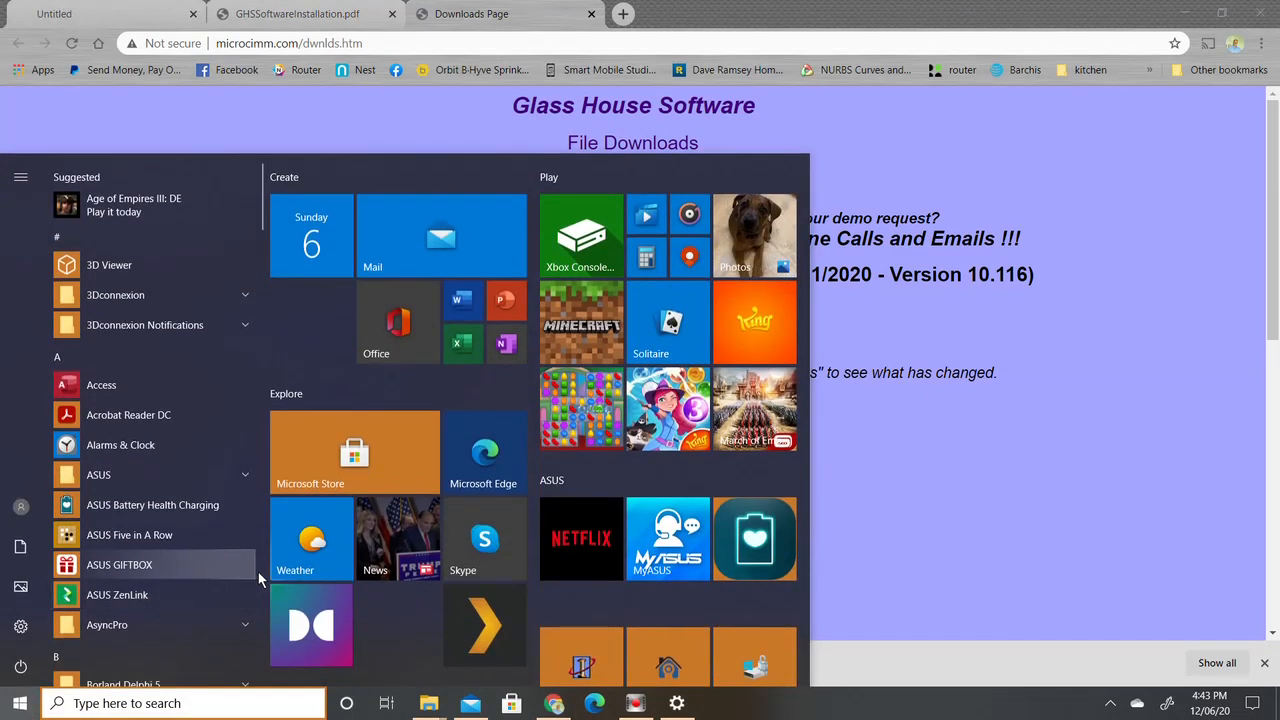
pyautogui.scroll(-10, 261, 567)
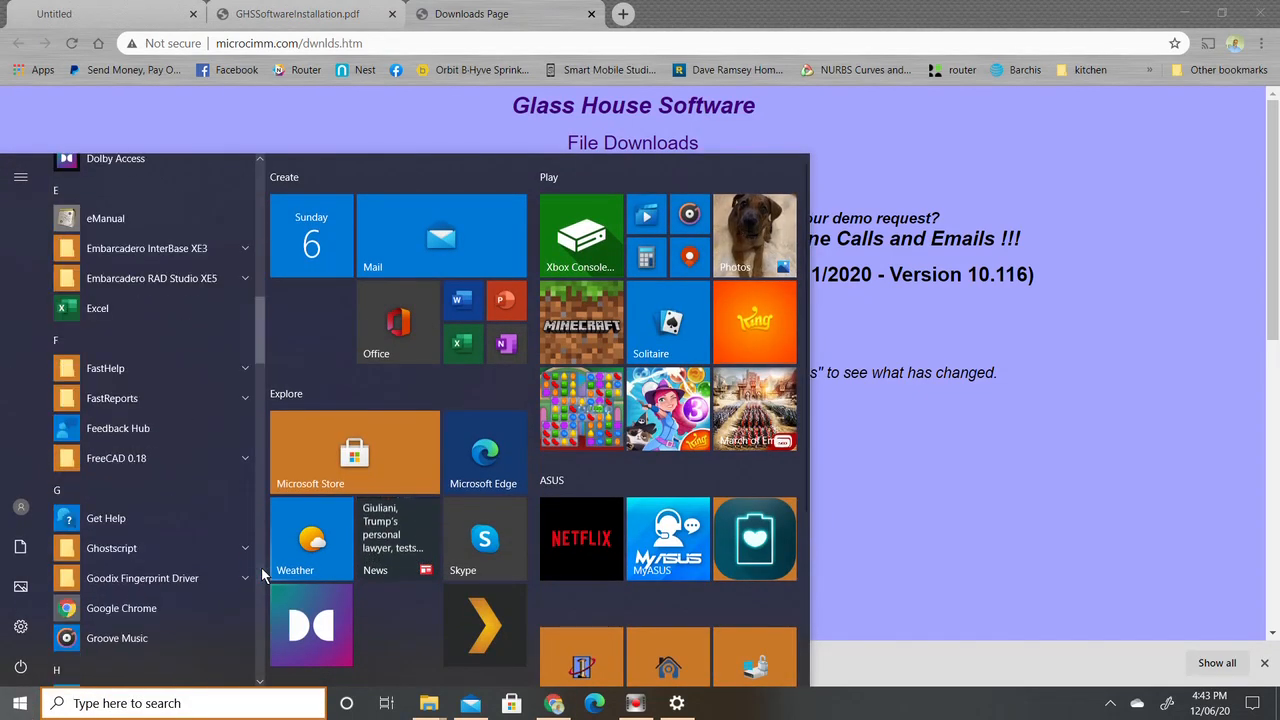
pyautogui.scroll(-10, 261, 567)
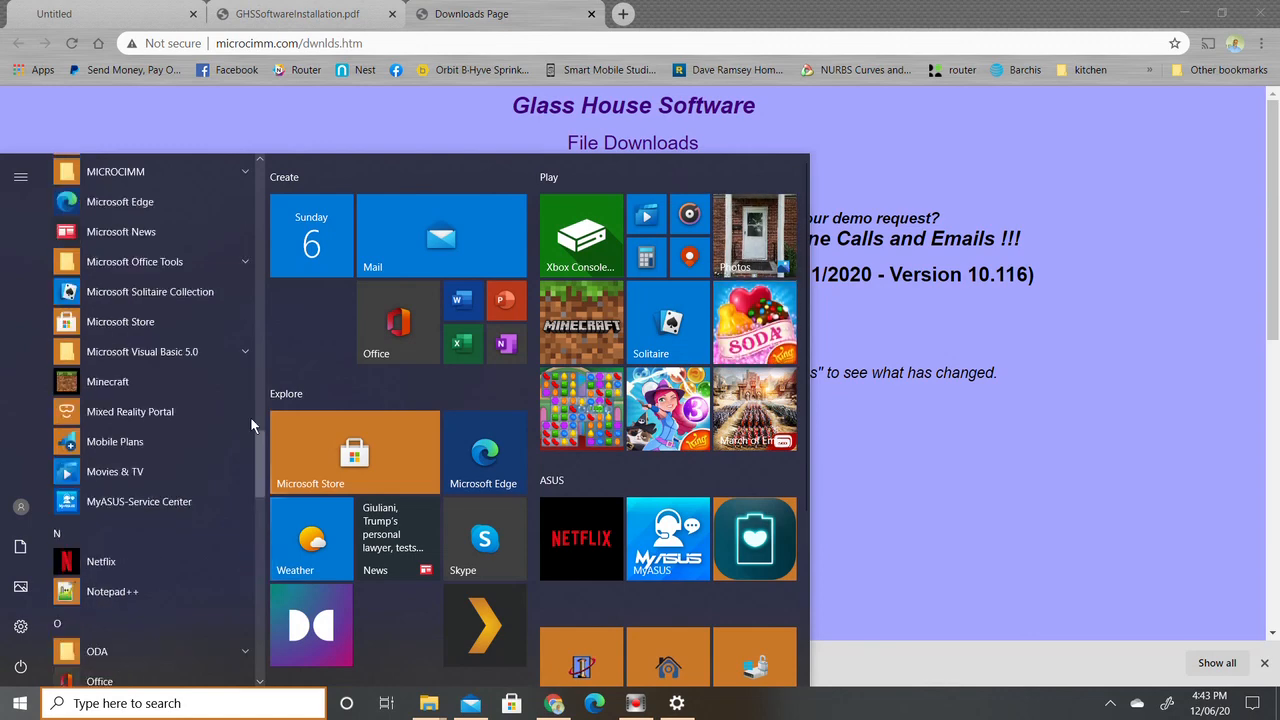
pyautogui.click(235, 175)
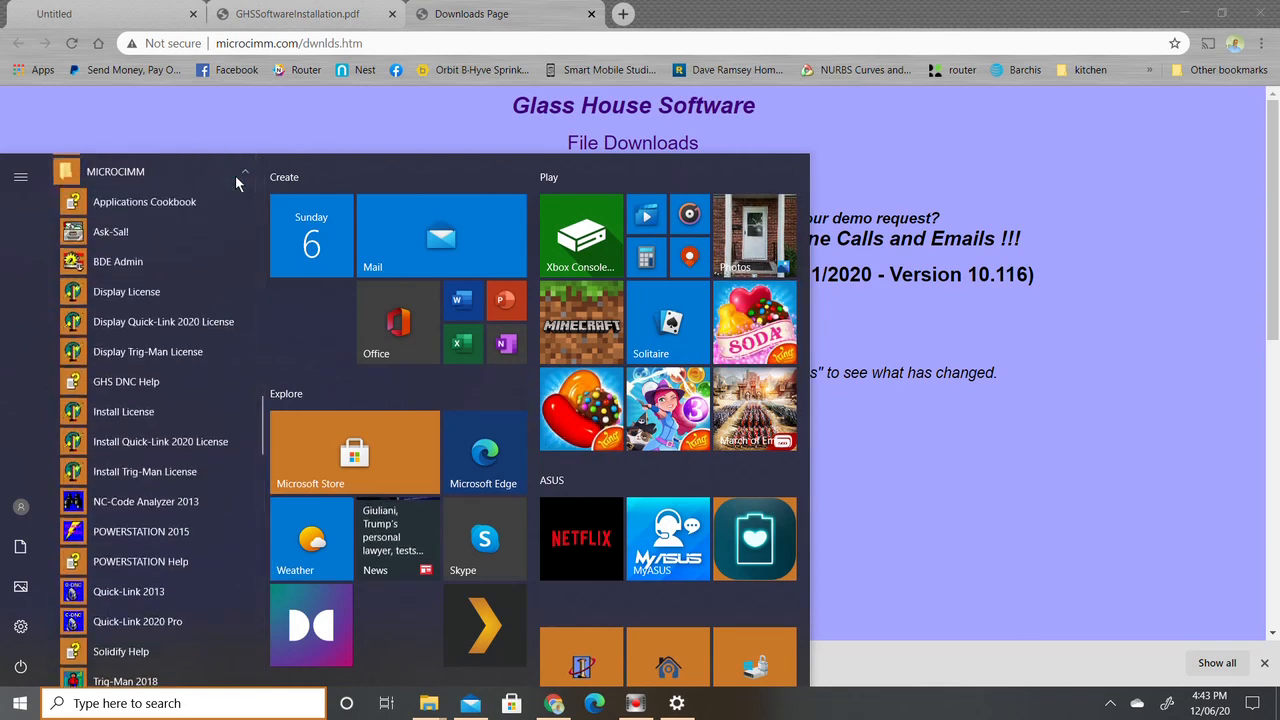
pyautogui.click(120, 303)
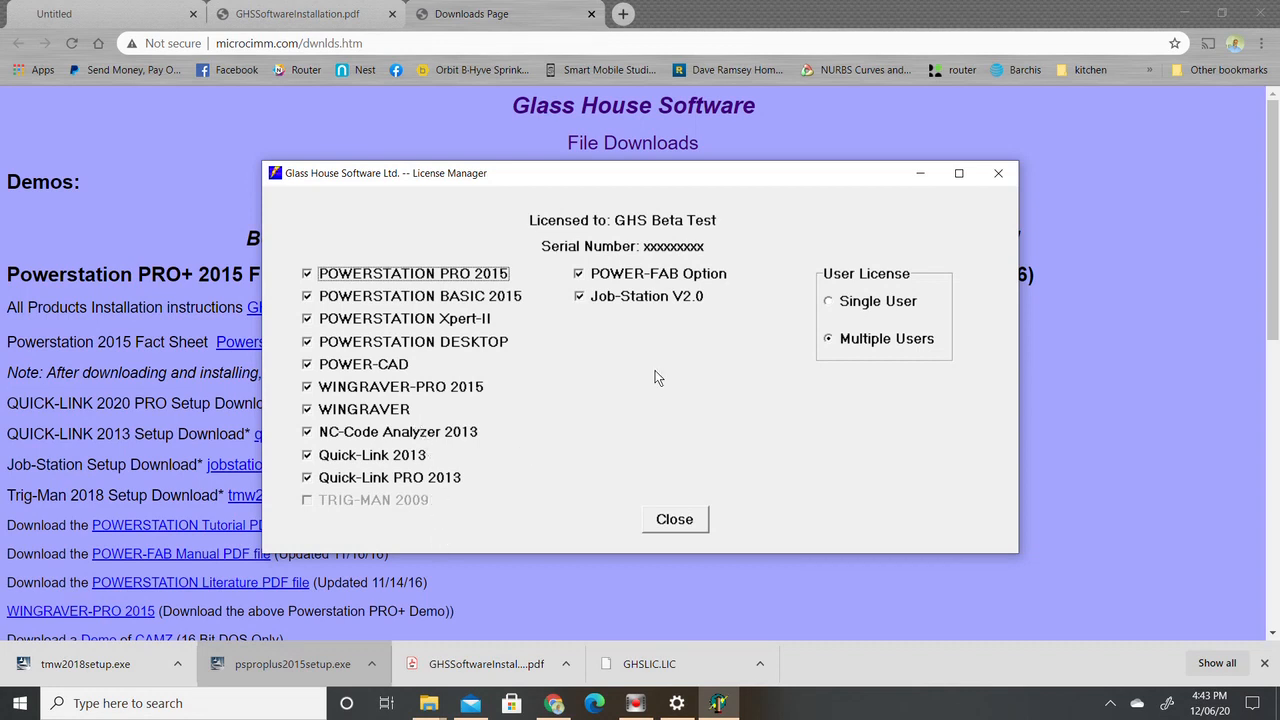
pyautogui.click(674, 521)
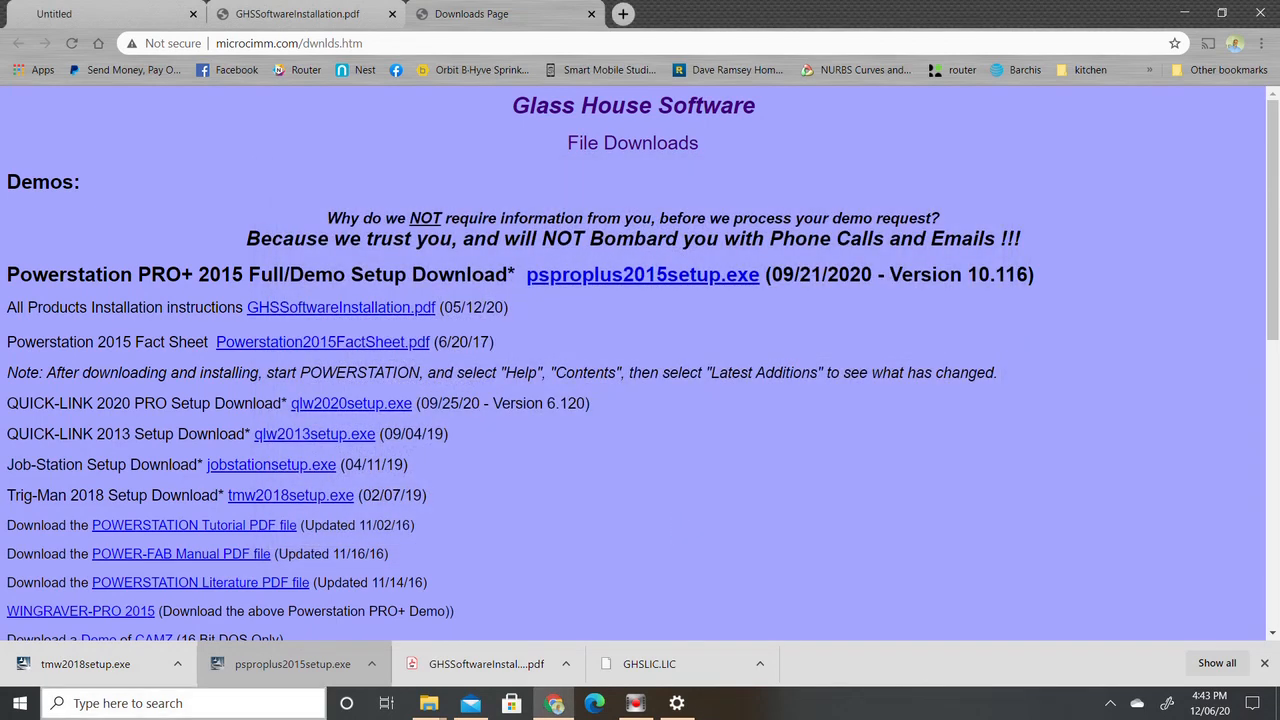
# Launch POWERSTATION 2015 from the MICROCIMM program group and decline setting up post-processors.
pyautogui.click(20, 708)
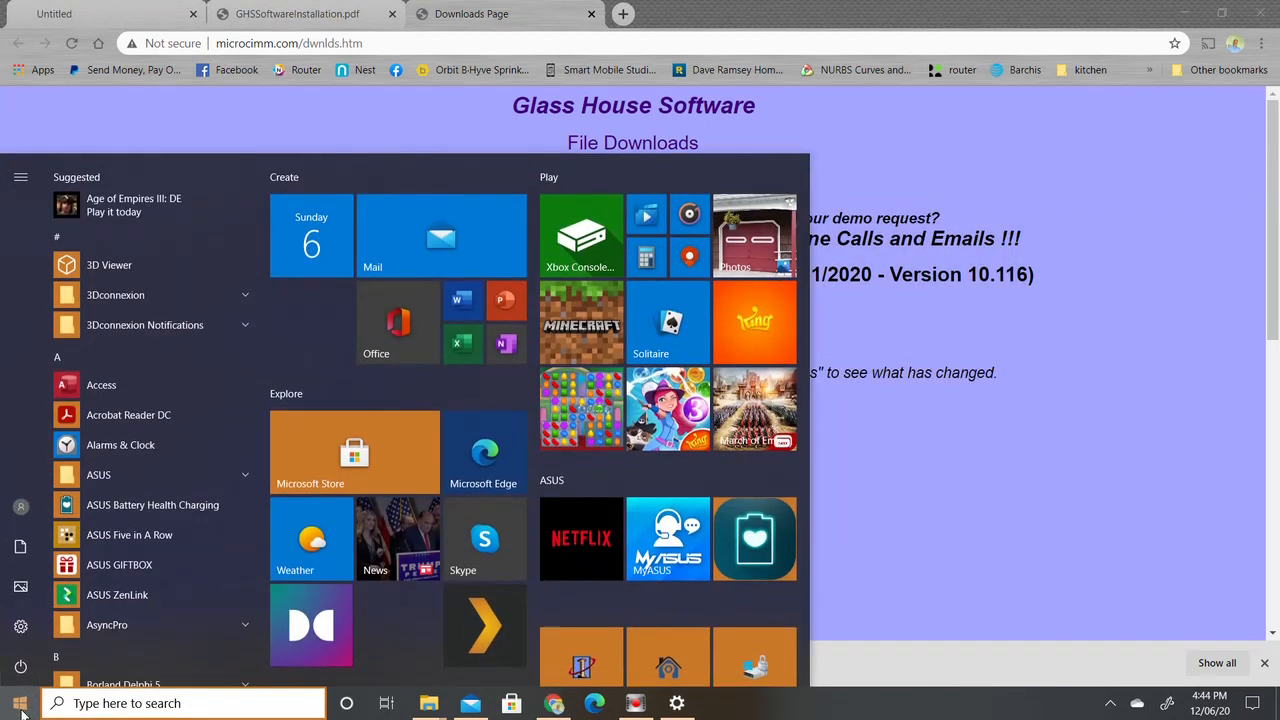
pyautogui.scroll(-5, 262, 552)
pyautogui.scroll(-10, 261, 550)
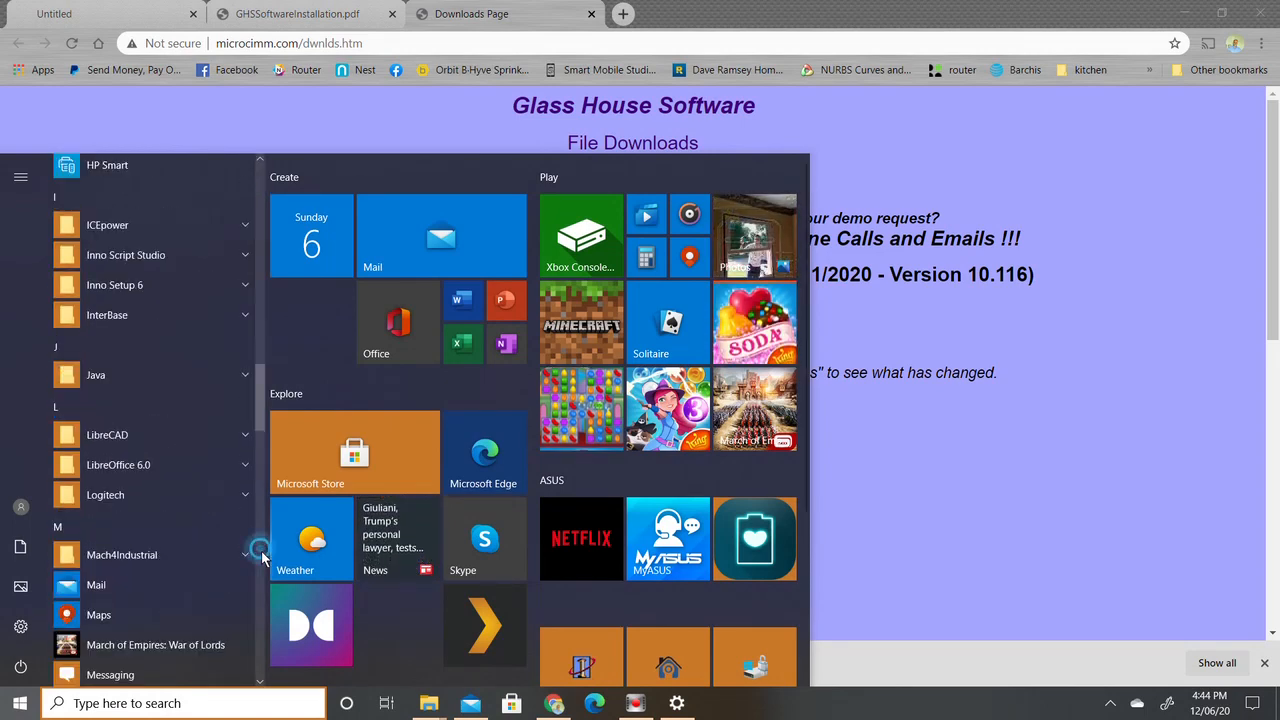
pyautogui.scroll(-5, 261, 550)
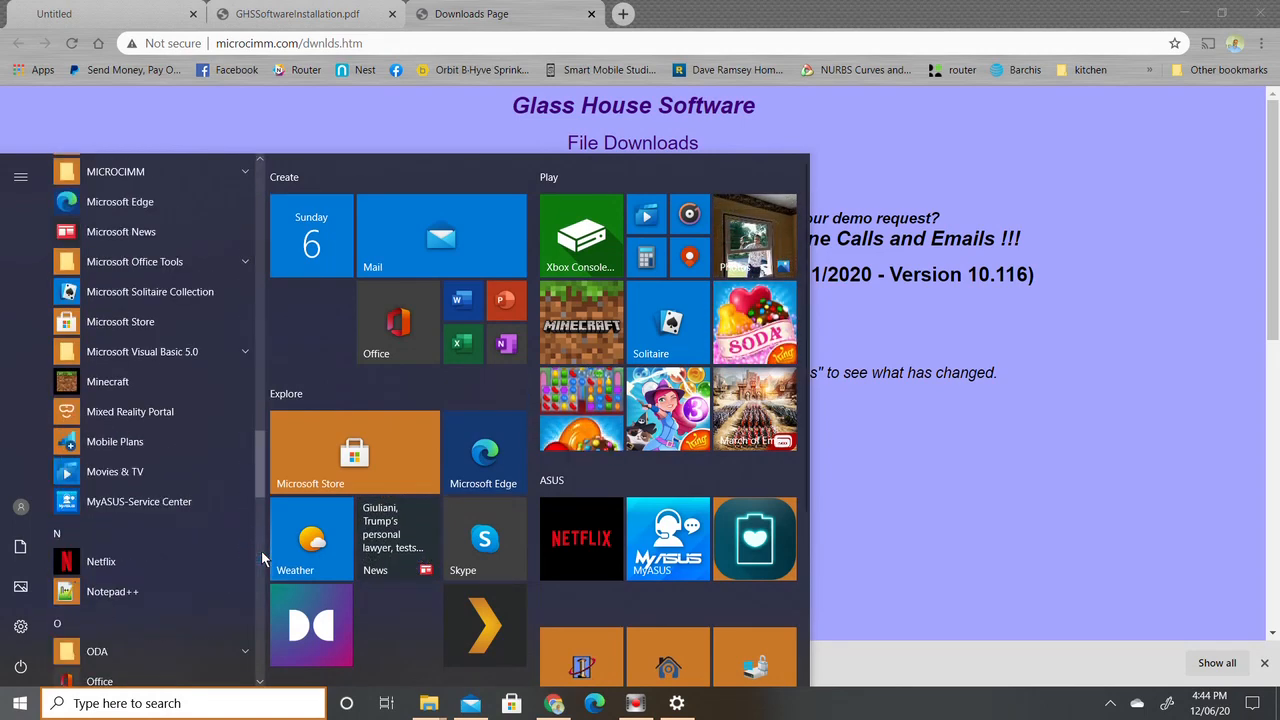
pyautogui.click(237, 176)
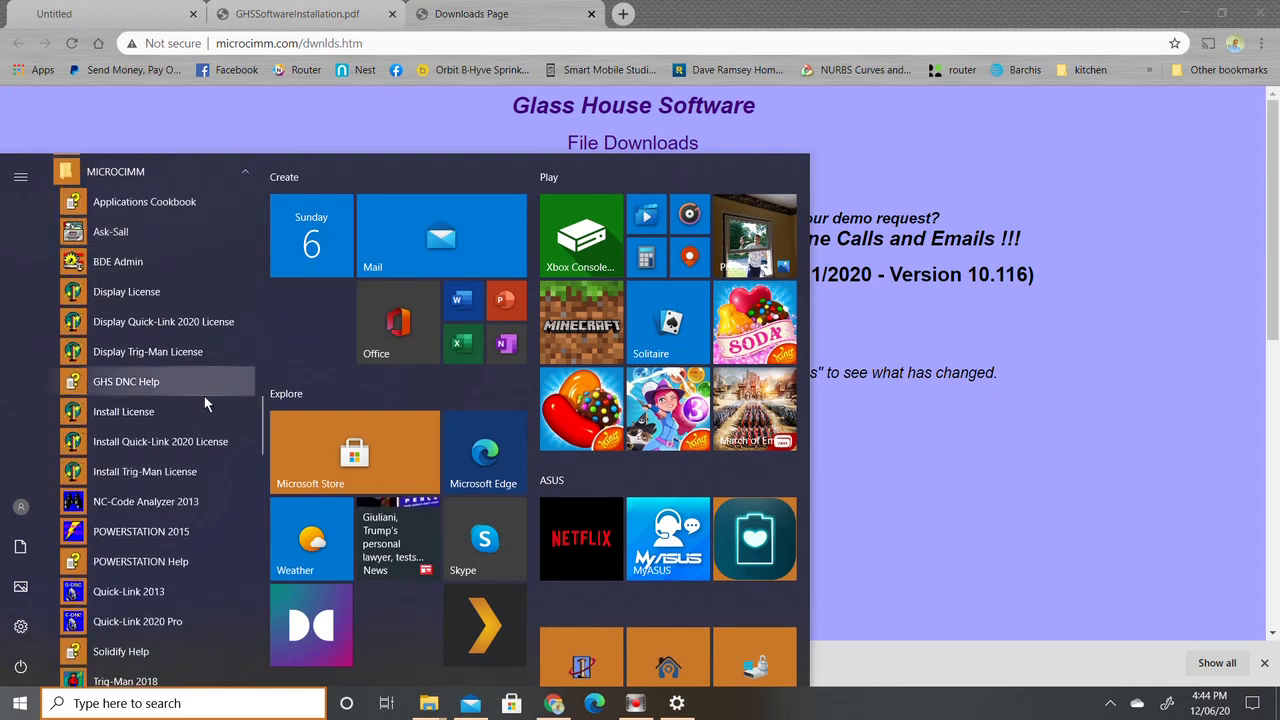
pyautogui.click(187, 537)
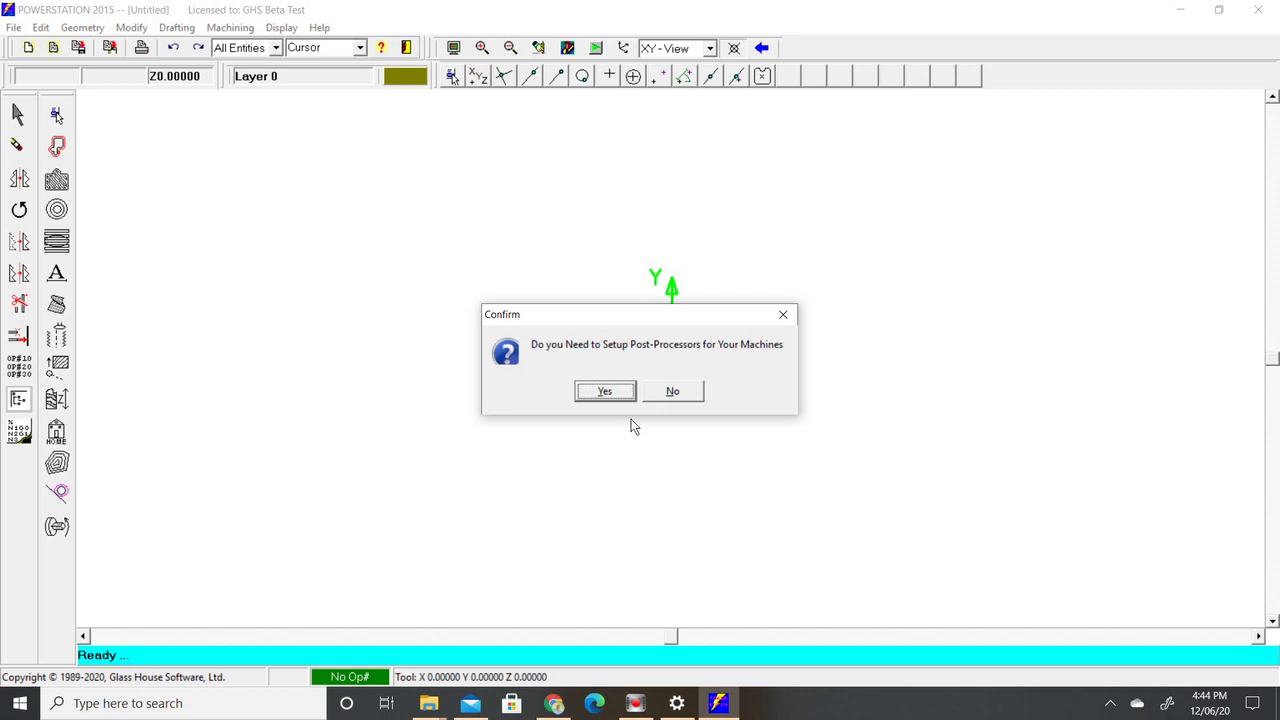
pyautogui.click(662, 398)
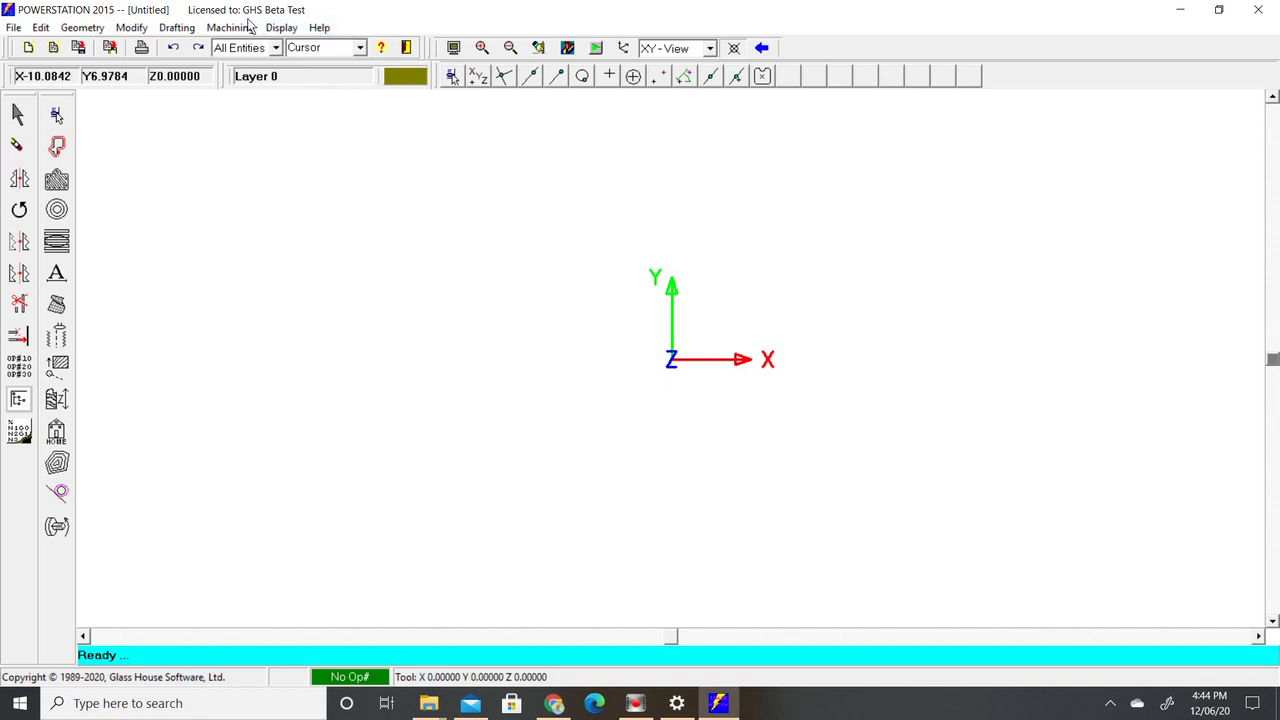
# Check the version and license details in the About POWERSTATION 2015 information, and close it.
pyautogui.click(319, 38)
pyautogui.click(319, 27)
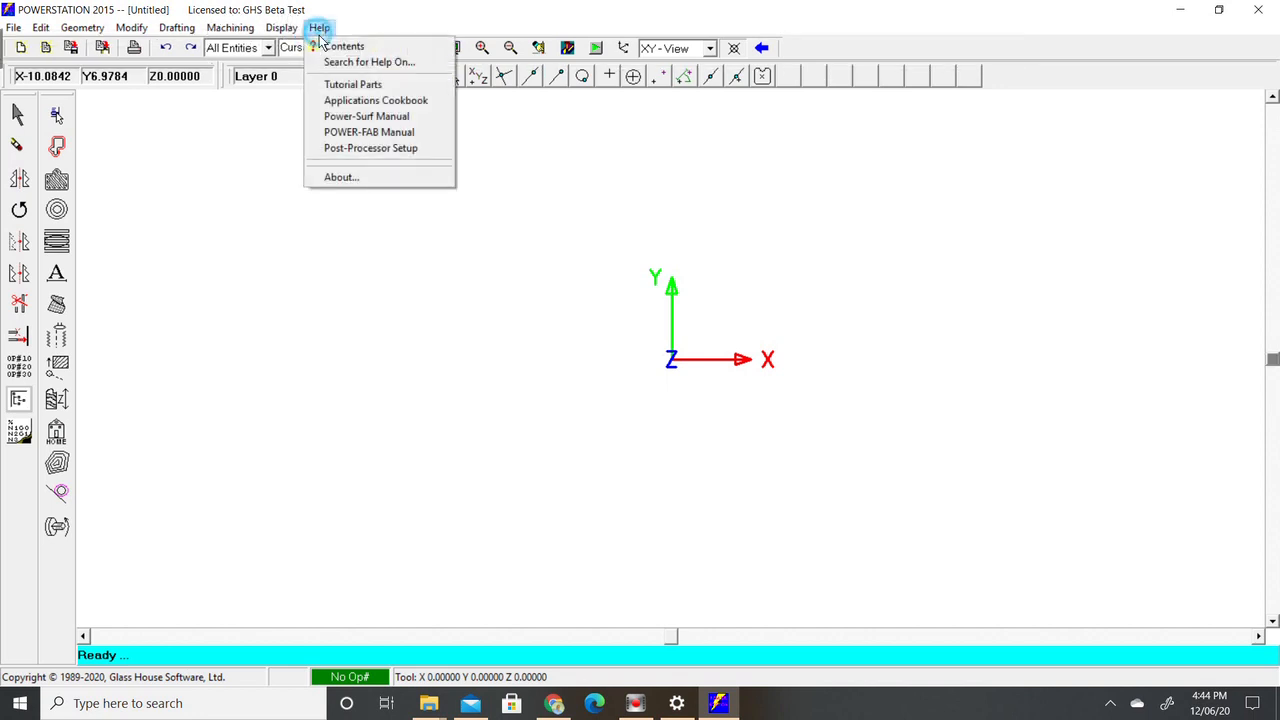
pyautogui.click(368, 178)
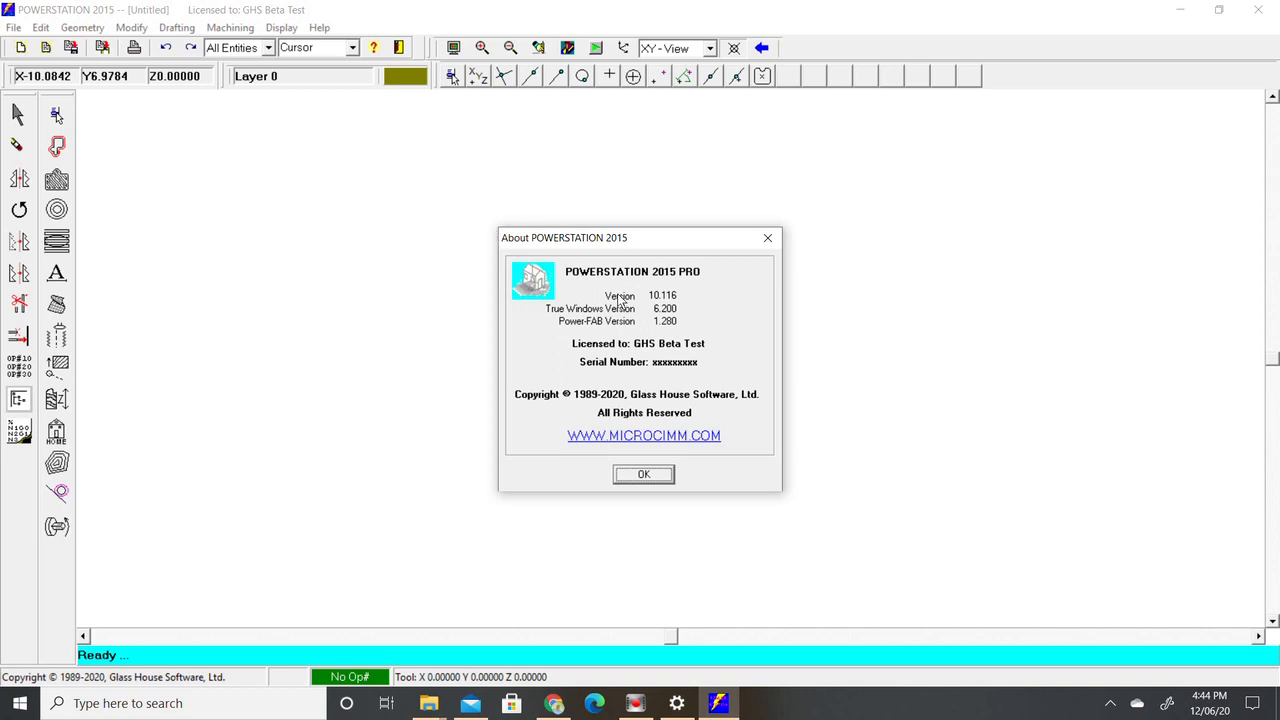
pyautogui.click(644, 476)
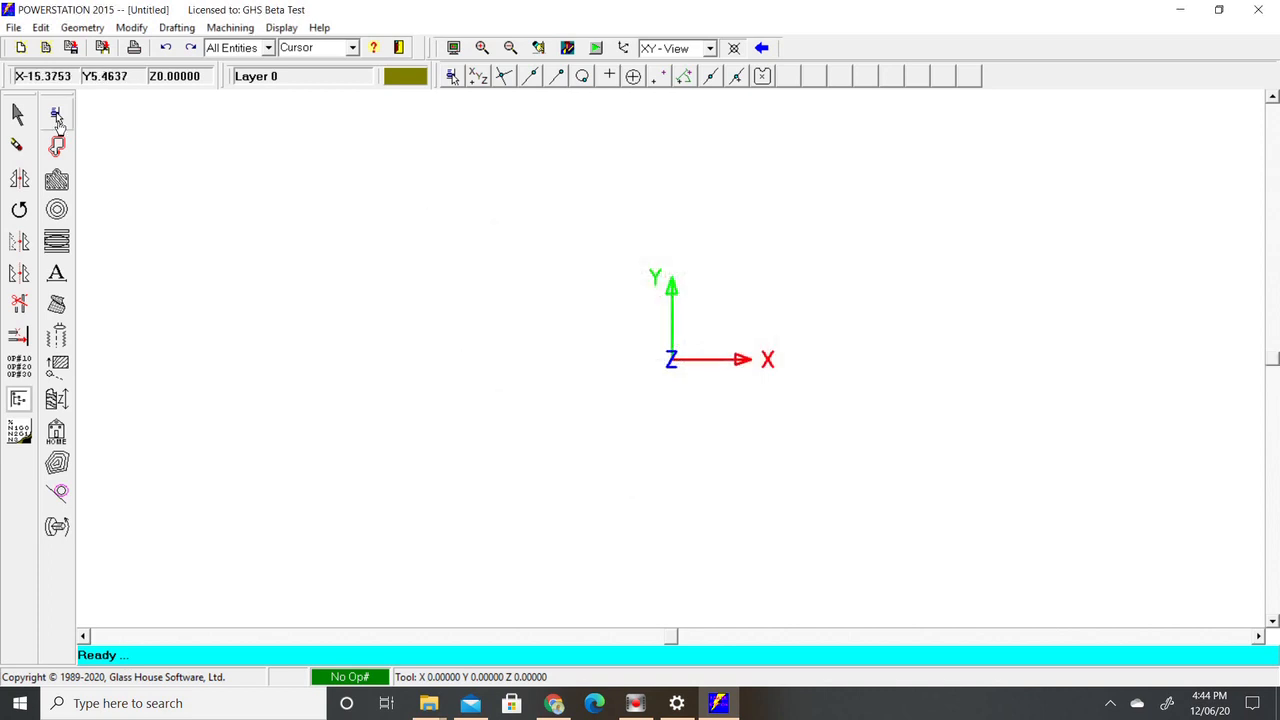
# Exit POWERSTATION 2015.
pyautogui.click(14, 27)
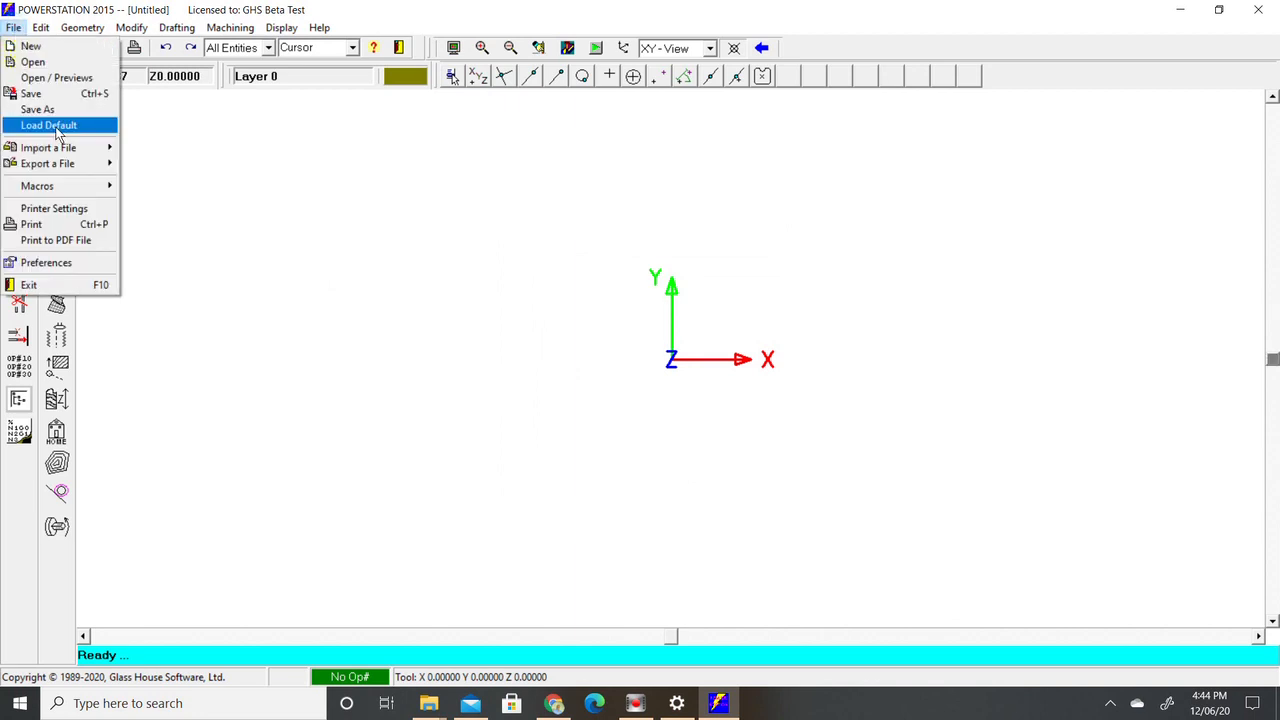
pyautogui.click(88, 288)
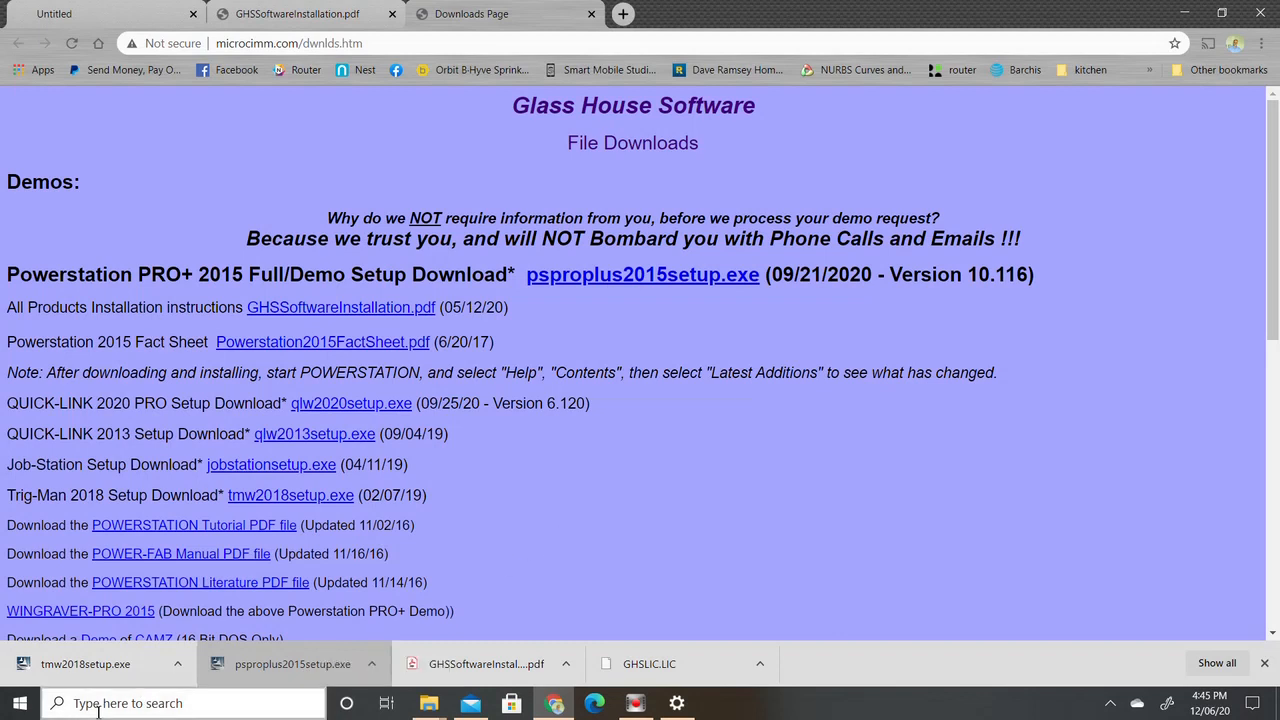
# Expand the MICROCIMM program group in the installed programs list, review its entries, and close the list.
pyautogui.click(18, 706)
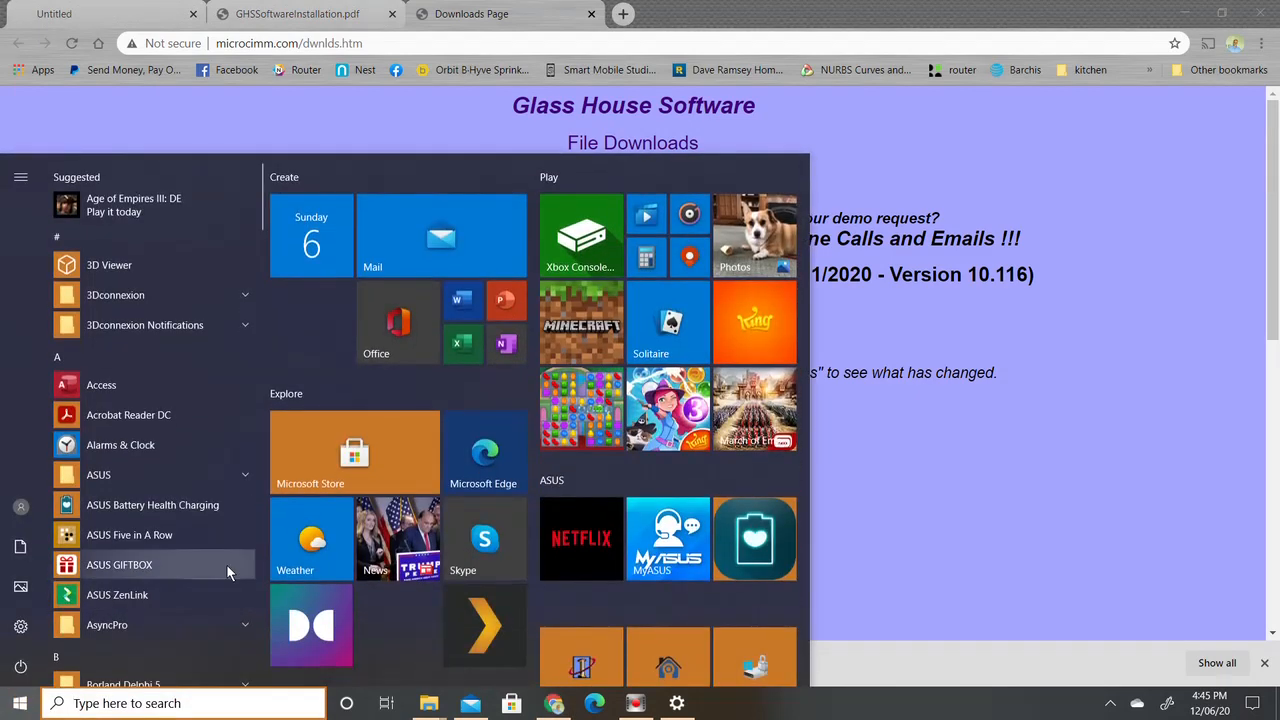
pyautogui.scroll(-3, 261, 543)
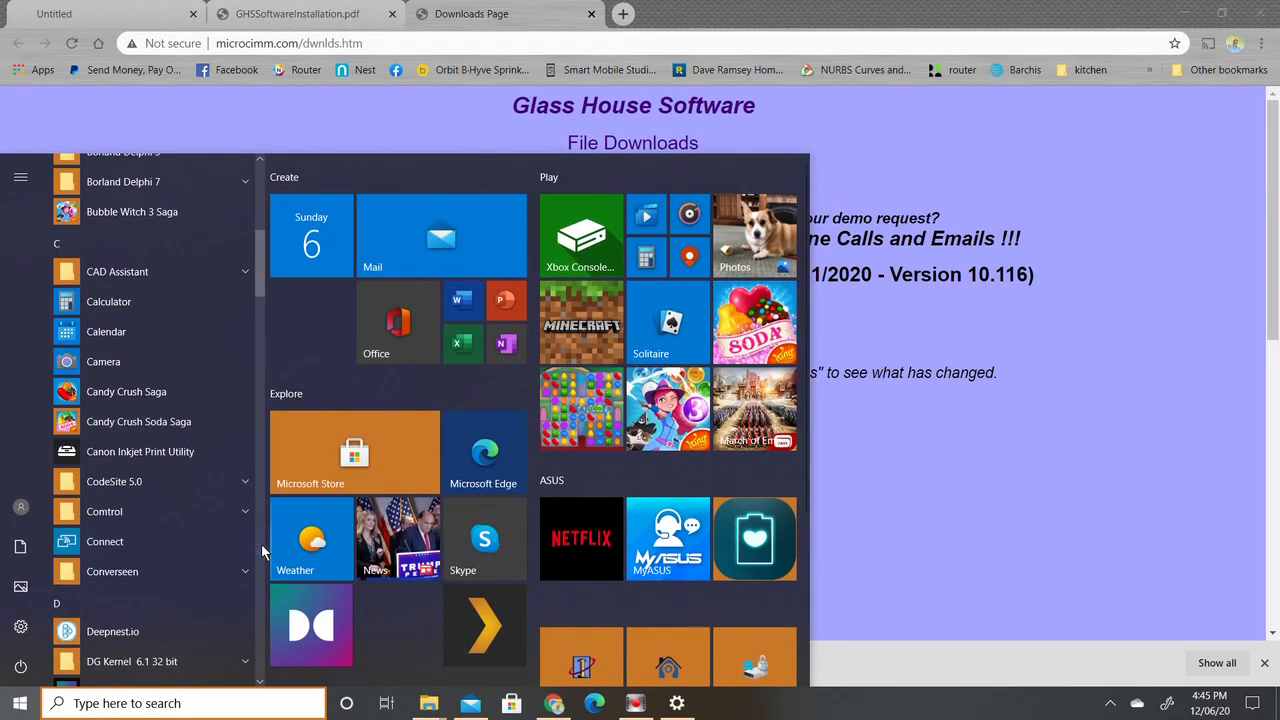
pyautogui.scroll(-5, 261, 544)
pyautogui.scroll(-5, 261, 544)
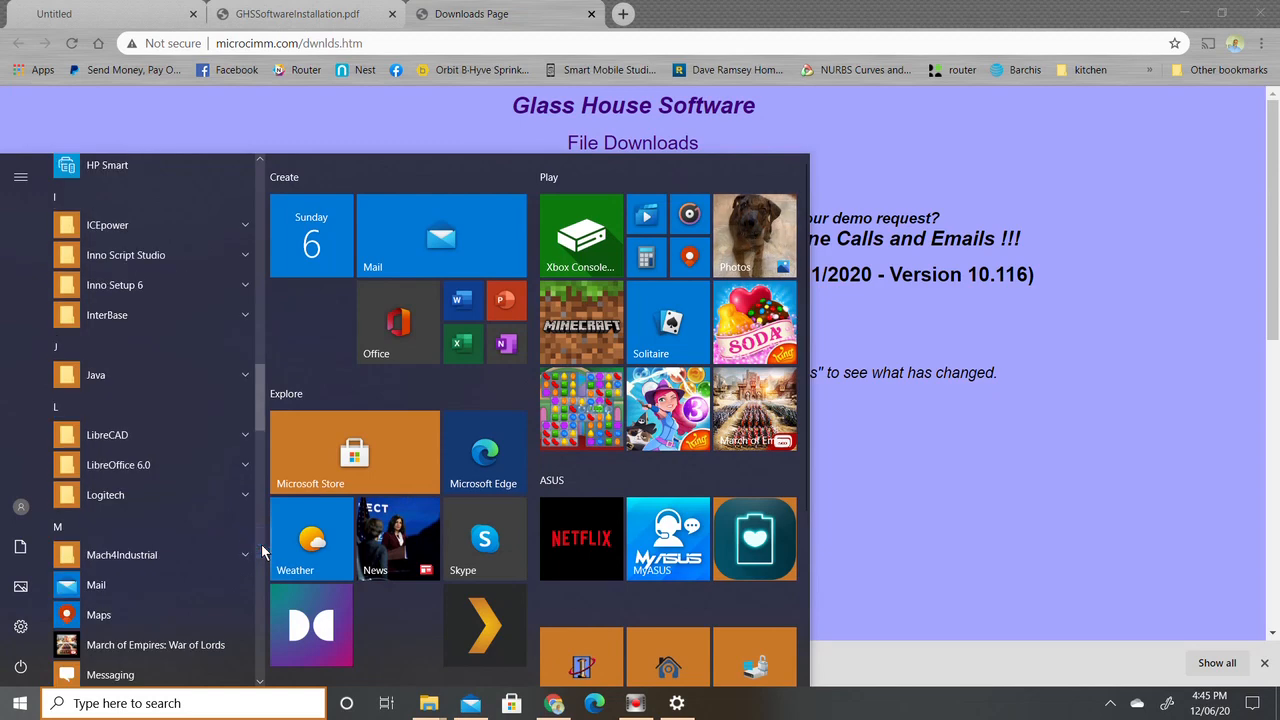
pyautogui.scroll(-4, 261, 544)
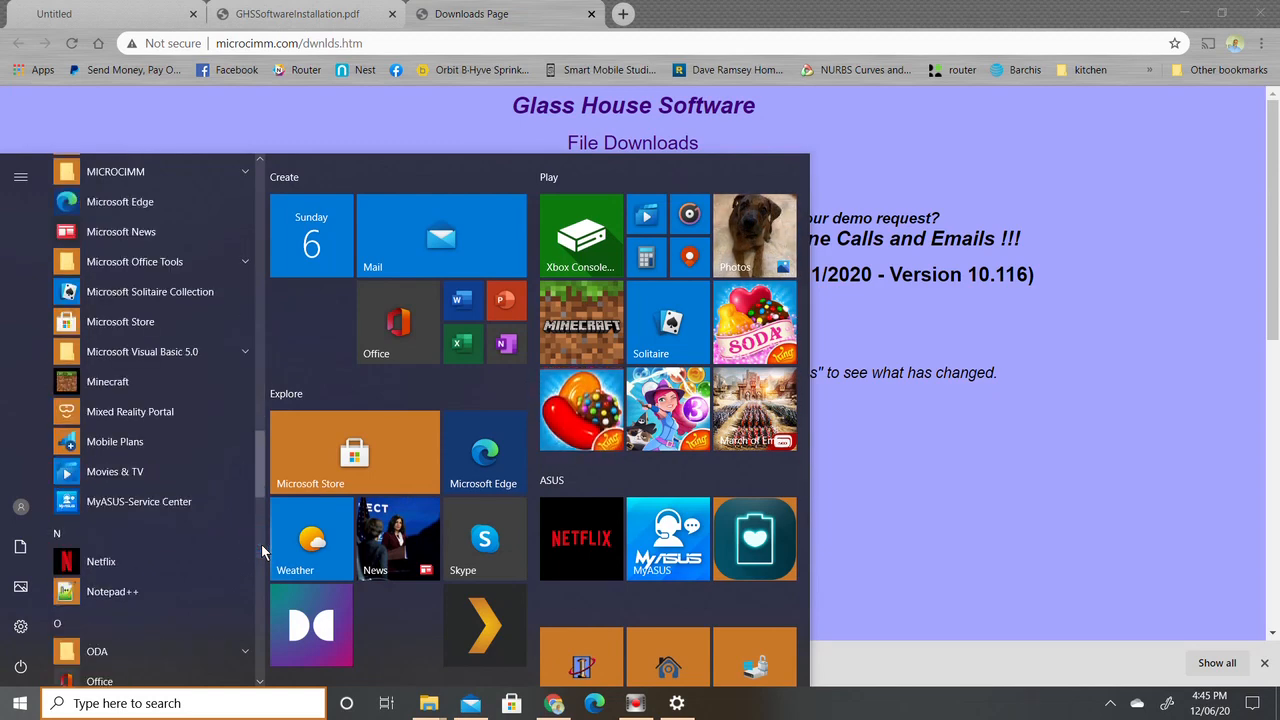
pyautogui.click(231, 174)
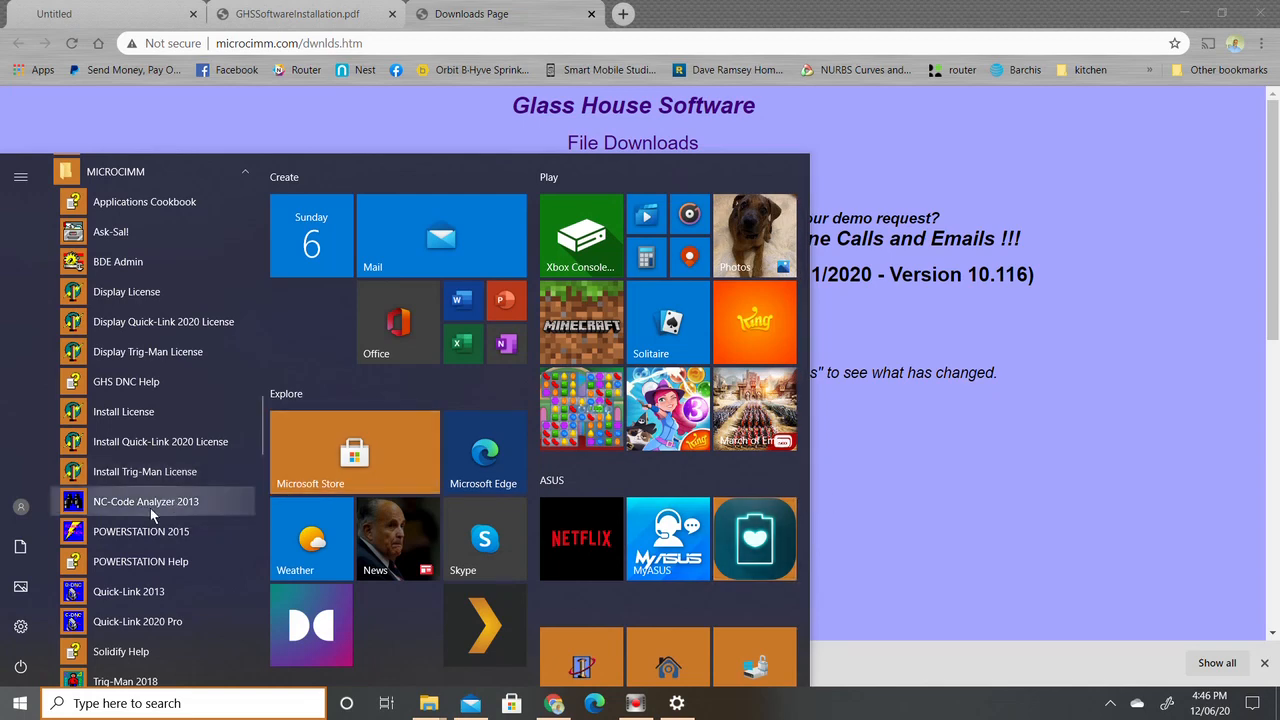
pyautogui.click(876, 559)
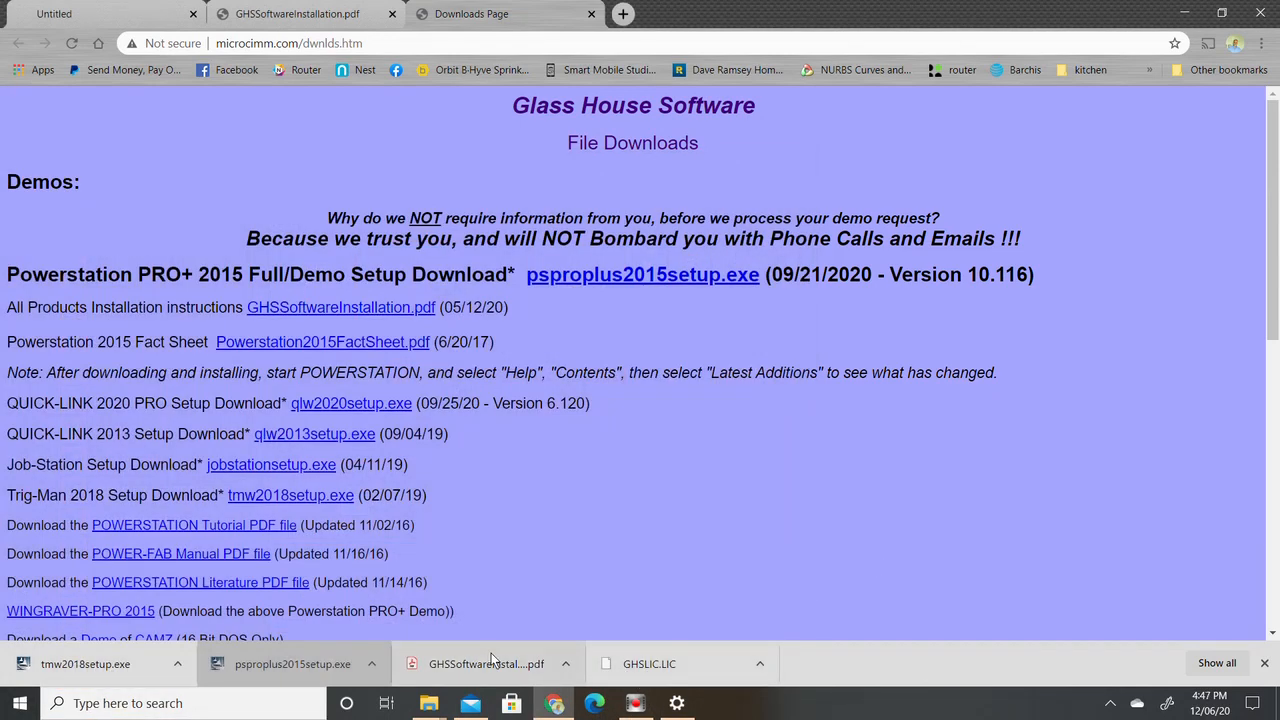
# Open the downloaded GHSSoftwareInstallation.pdf and read the section on backing up and installing from a USB memory stick.
pyautogui.click(484, 672)
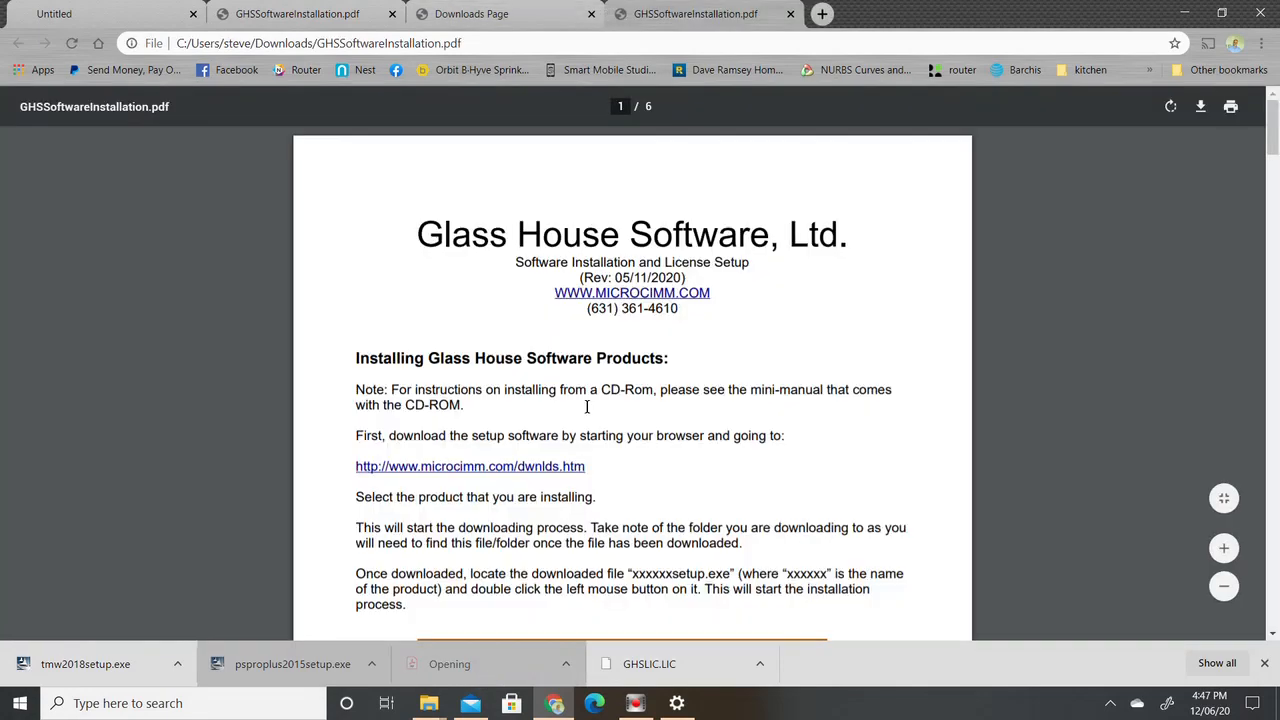
pyautogui.scroll(-20, 600, 401)
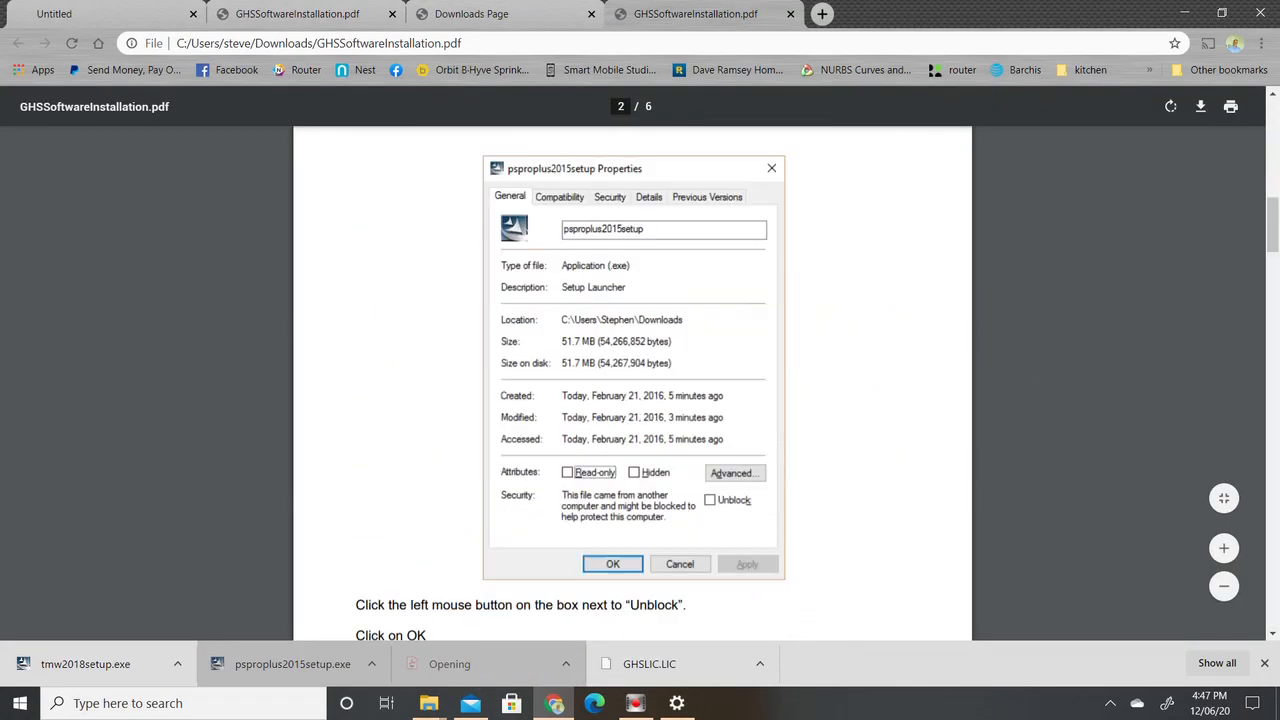
pyautogui.scroll(-7, 1028, 442)
pyautogui.scroll(7, 982, 442)
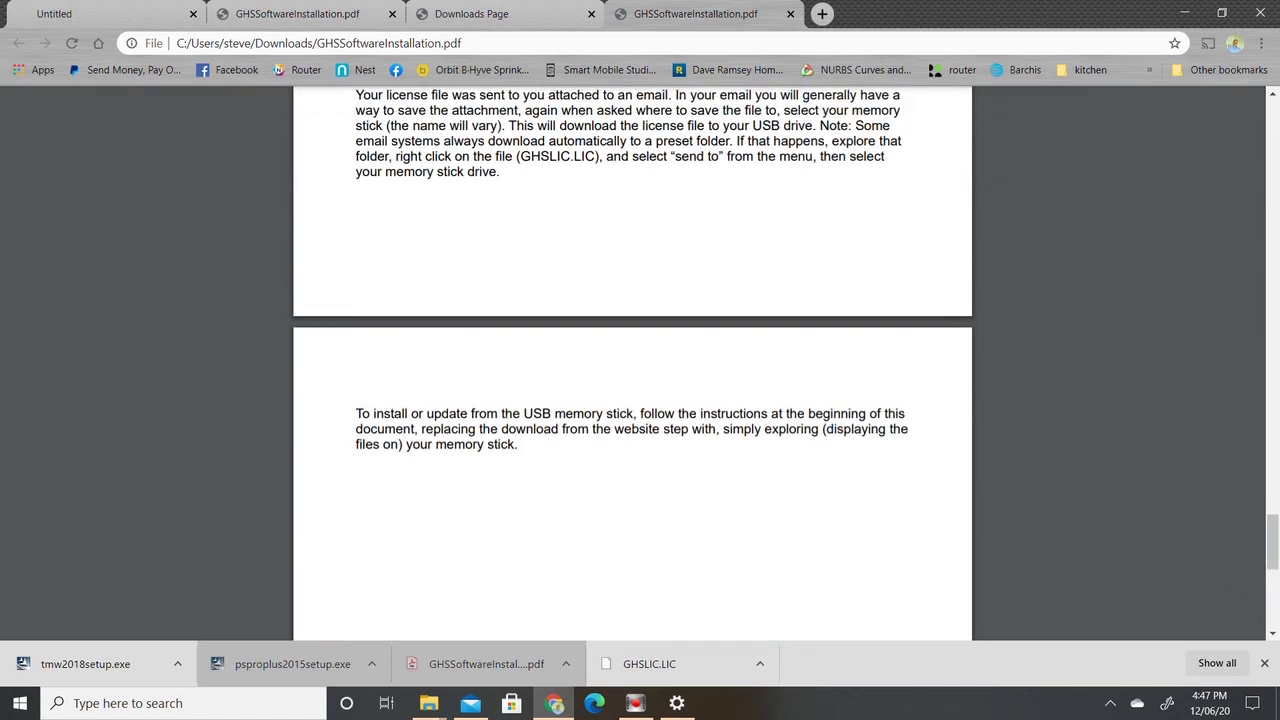
pyautogui.scroll(5, 982, 442)
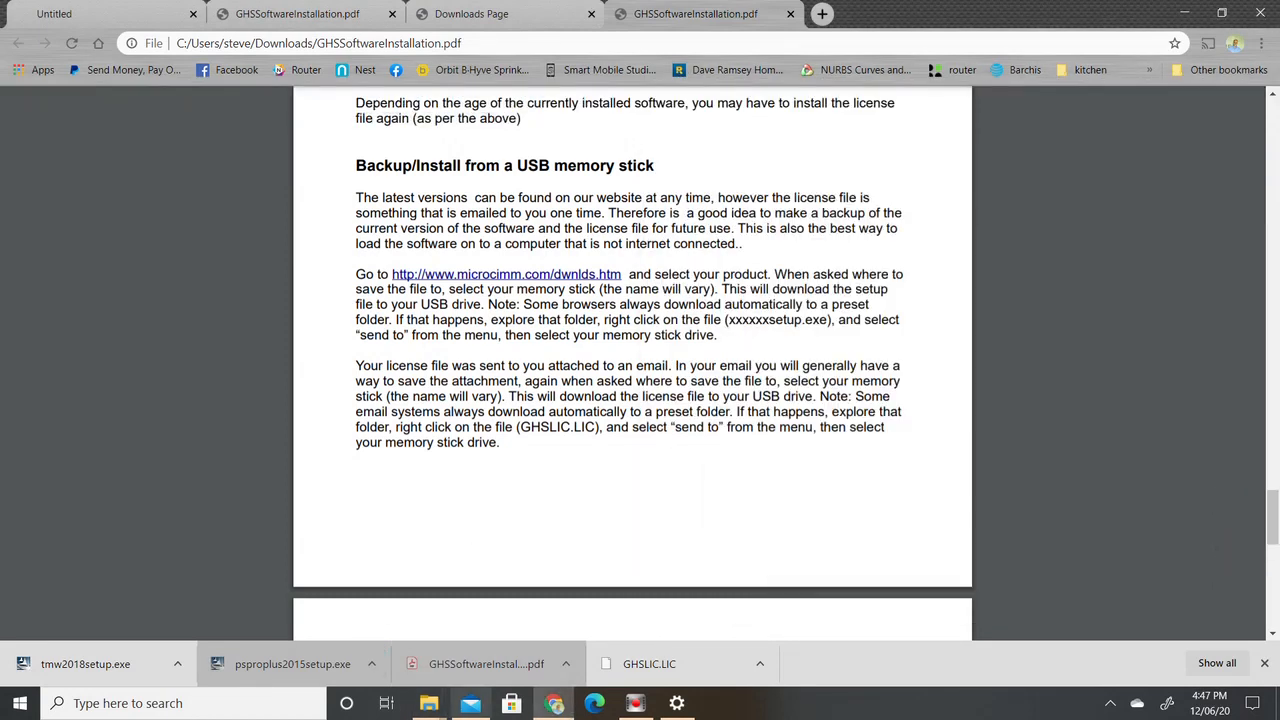
# Switch to the This PC window in File Explorer and open the Downloads folder.
pyautogui.moveTo(428, 706)
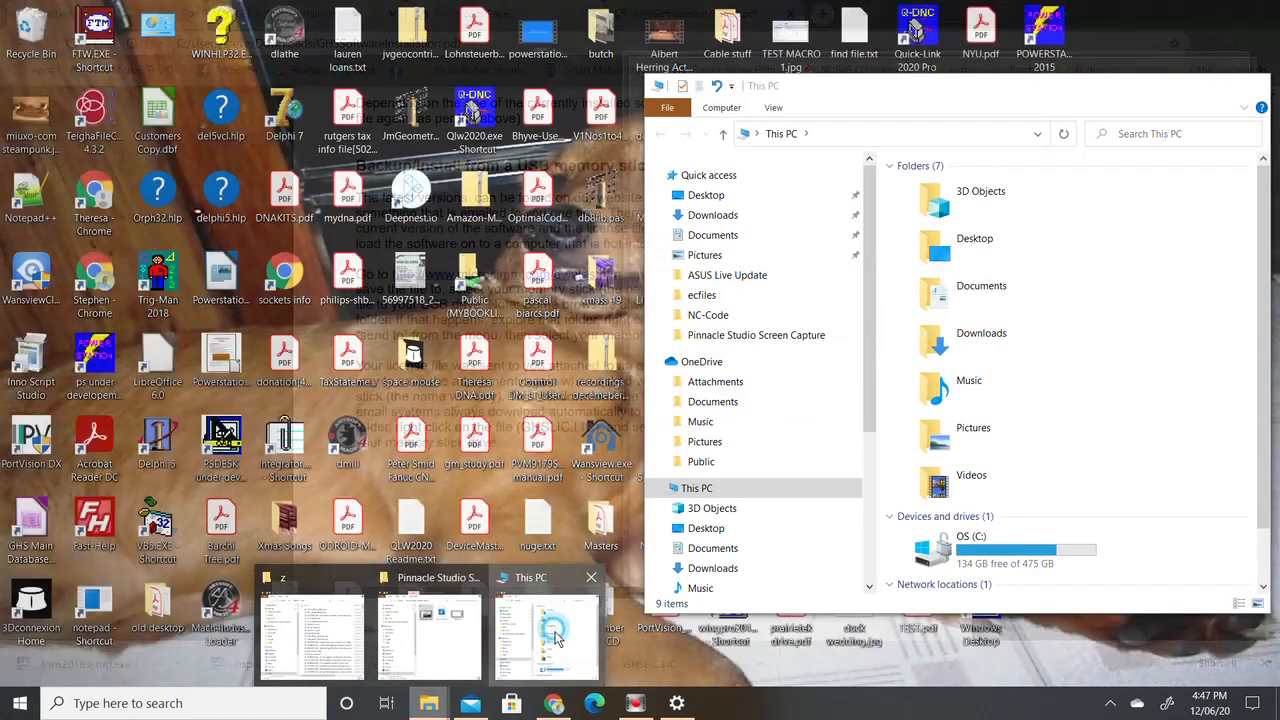
pyautogui.click(557, 640)
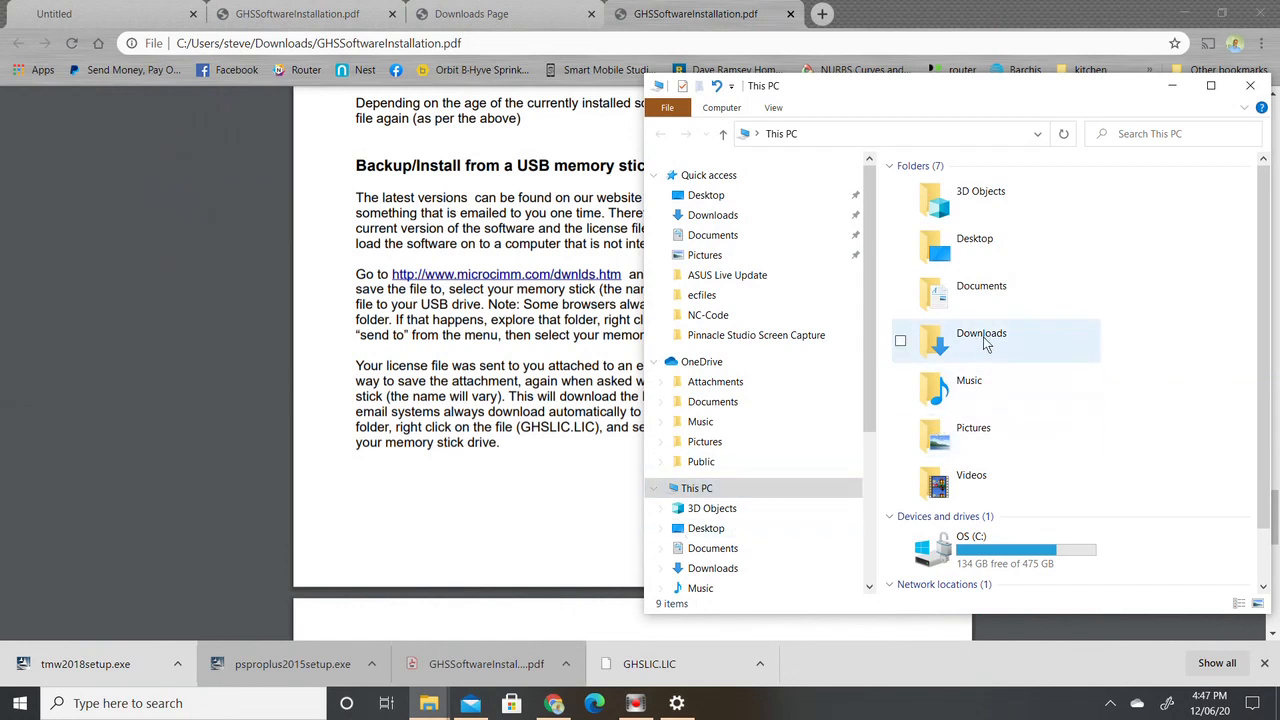
pyautogui.doubleClick(969, 347)
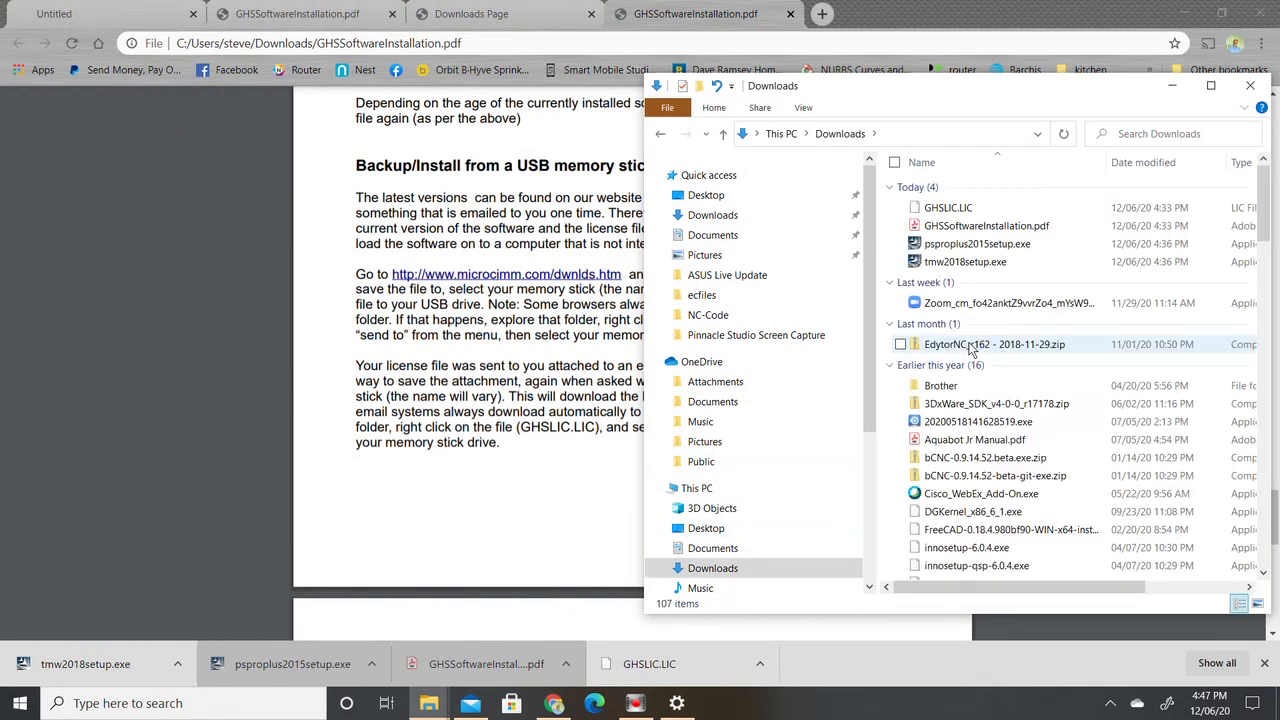
# Select GHSLIC.LIC, GHSSoftwareInstallation.pdf, psproplus2015setup.exe and tmw2018setup.exe together and bring up the Send to destinations for them.
pyautogui.click(912, 263)
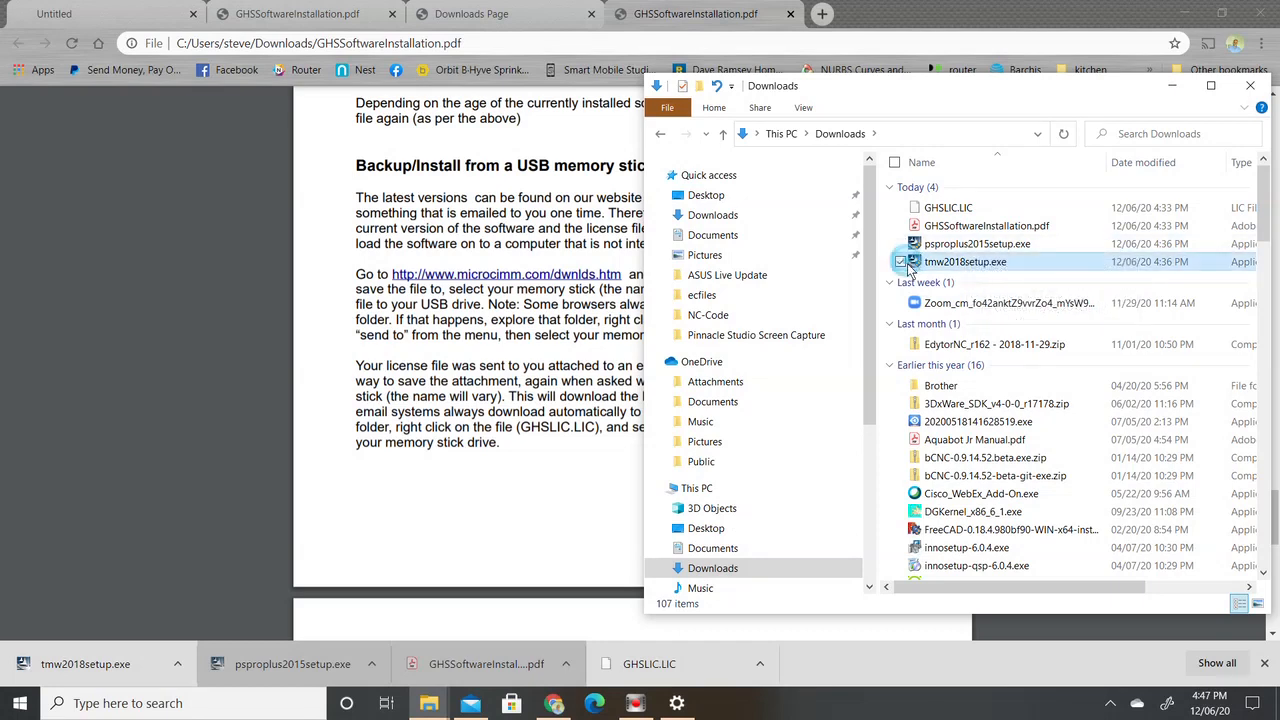
pyautogui.click(901, 244)
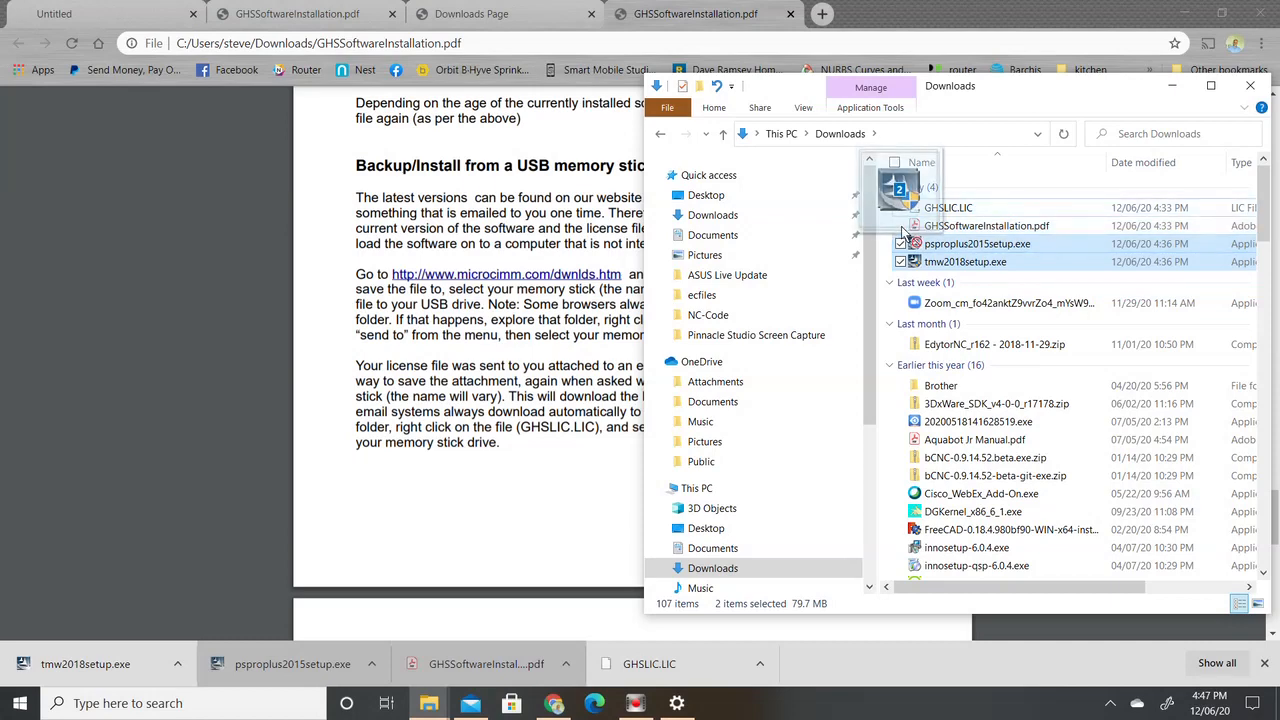
pyautogui.click(901, 208)
pyautogui.click(901, 208)
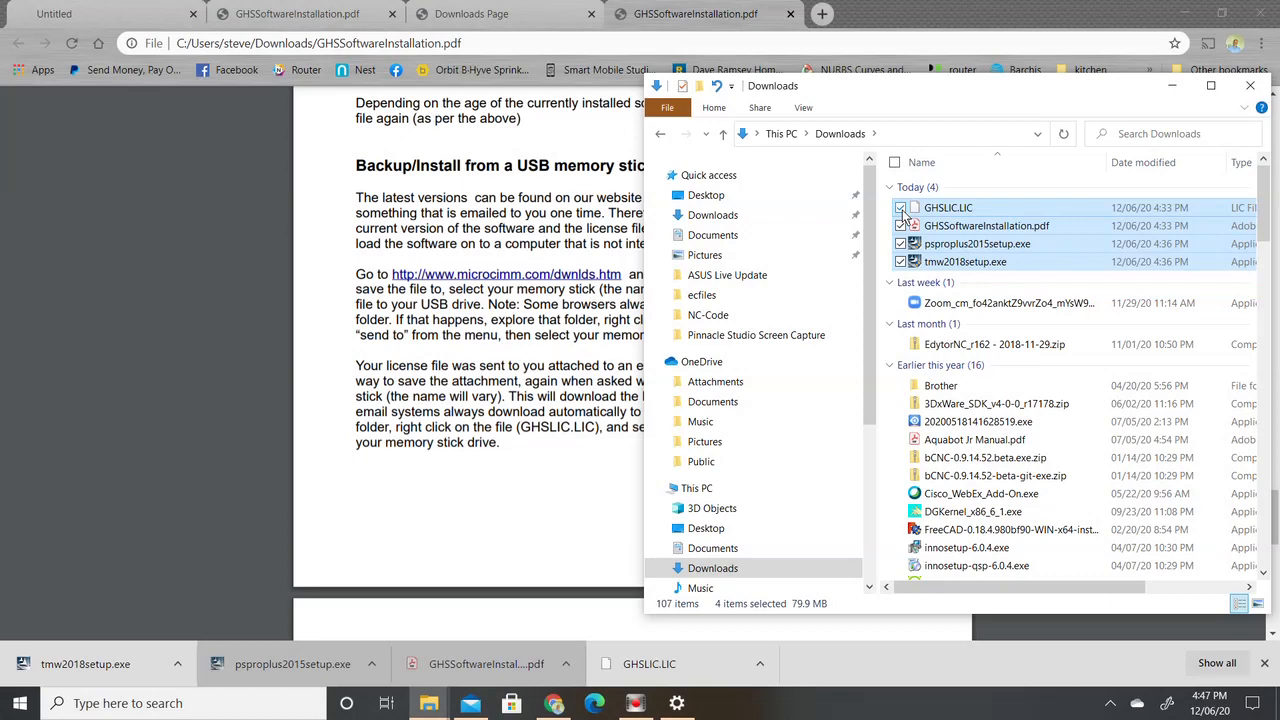
pyautogui.rightClick(903, 213)
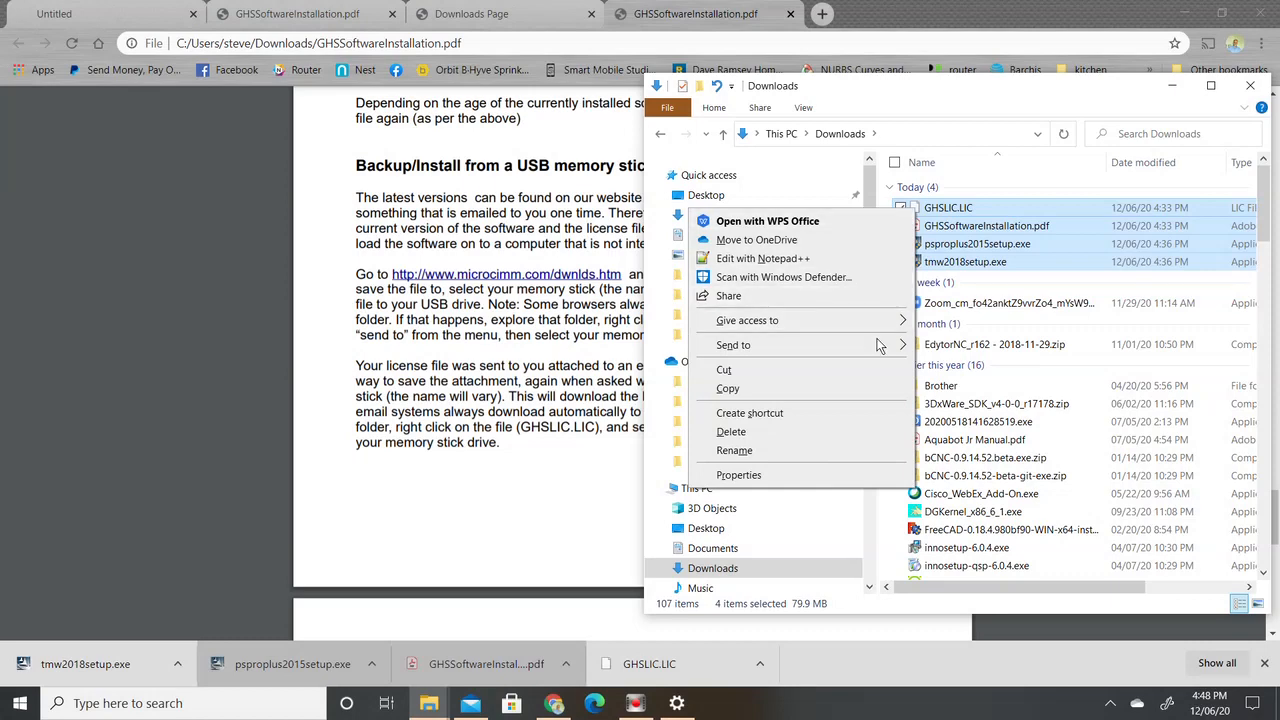
pyautogui.moveTo(879, 345)
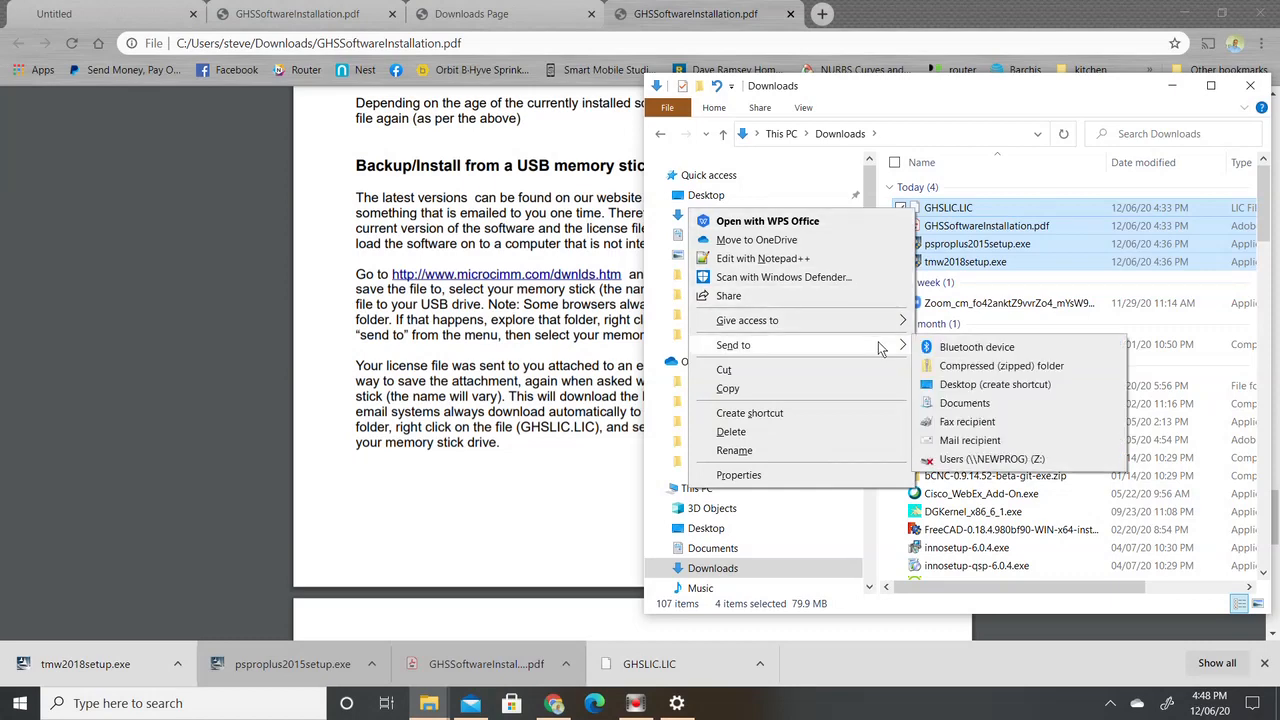